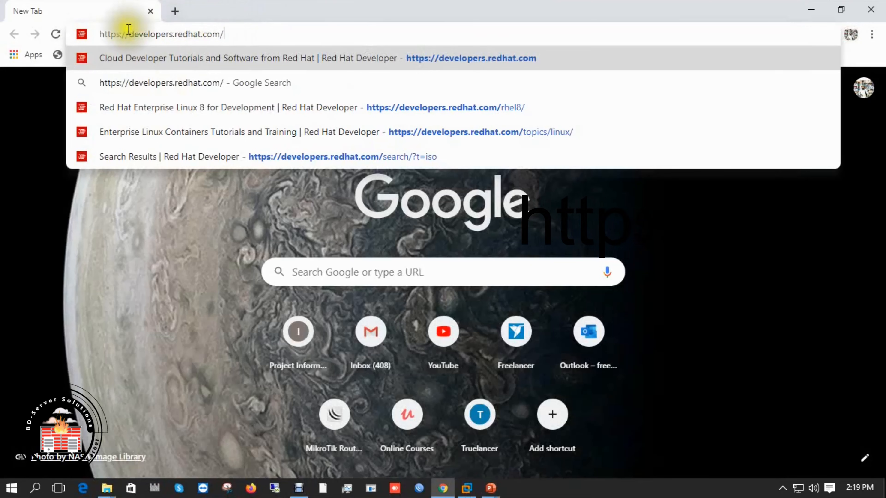
- Load developers.redhat.com and go to the Red Hat product downloads page
{"action": "left_click_drag", "start_coordinate": [99, 34], "coordinate": [239, 34]}
{"action": "left_click", "coordinate": [242, 33]}
{"action": "key", "text": "Return"}
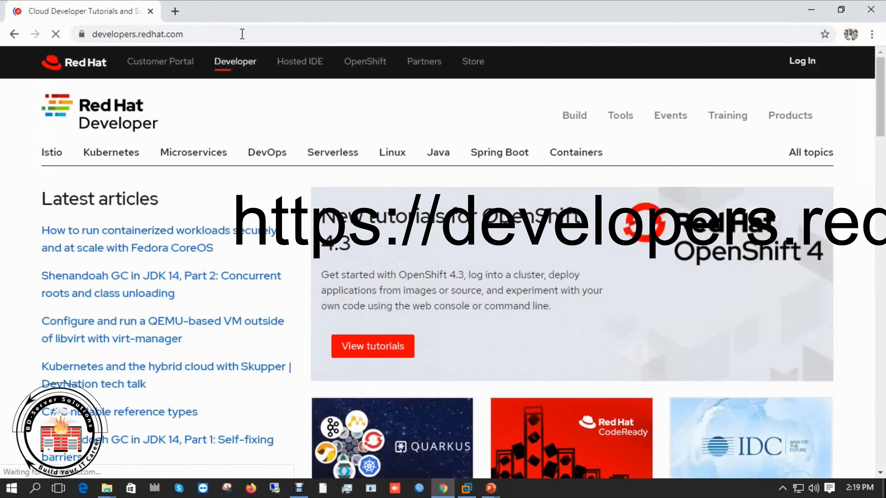
{"action": "mouse_move", "coordinate": [814, 68]}
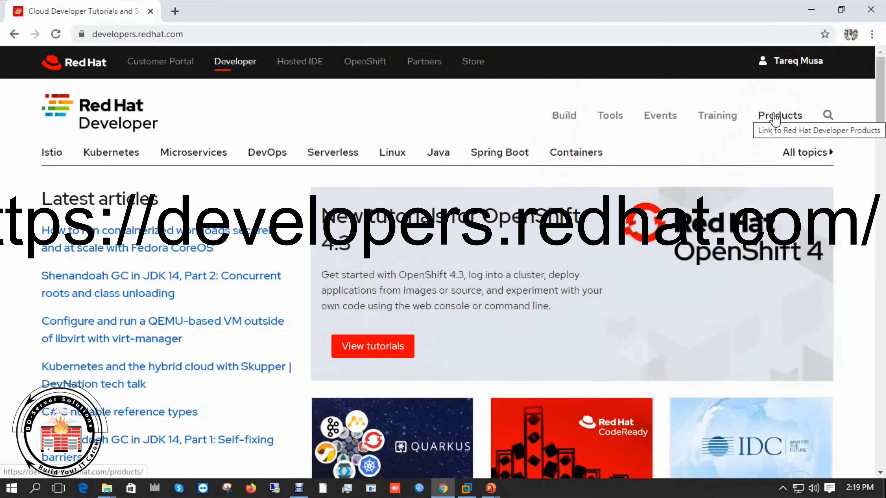
{"action": "left_click", "coordinate": [775, 117]}
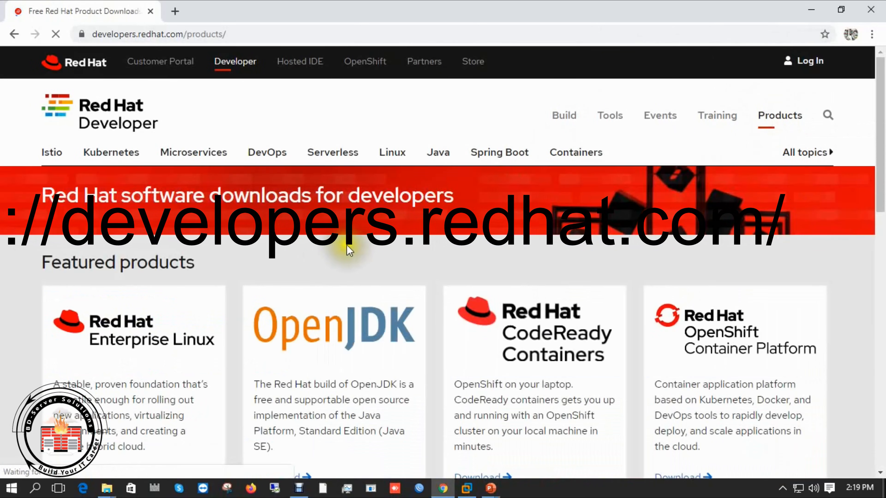
- Open the Red Hat Enterprise Linux download page
{"action": "scroll", "coordinate": [174, 287], "scroll_direction": "down", "scroll_amount": 3}
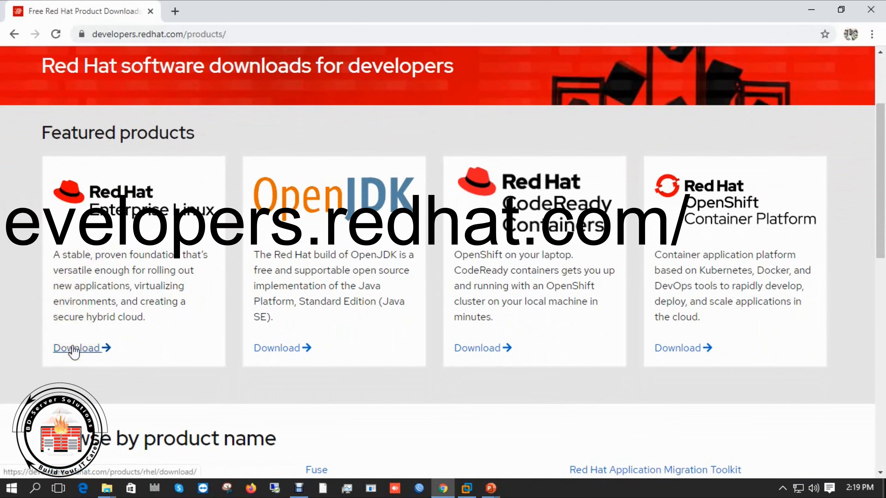
{"action": "left_click", "coordinate": [73, 351]}
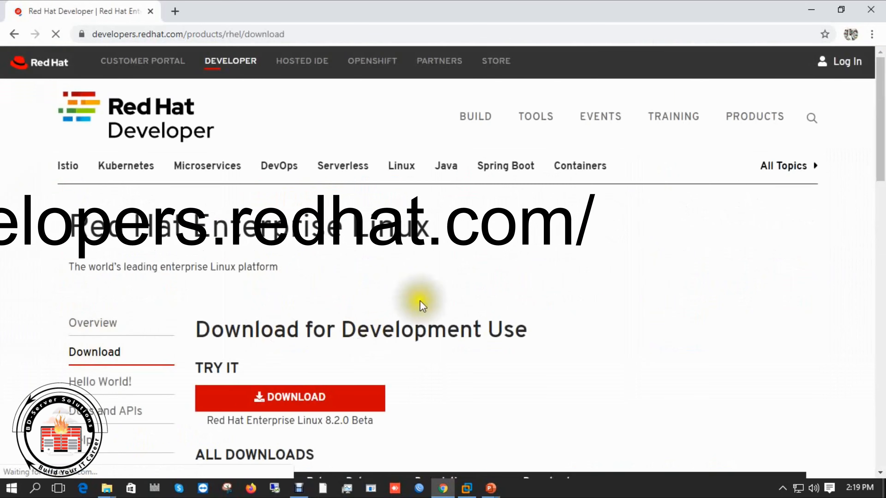
{"action": "scroll", "coordinate": [421, 300], "scroll_direction": "down", "scroll_amount": 4}
{"action": "scroll", "coordinate": [459, 221], "scroll_direction": "down", "scroll_amount": 5}
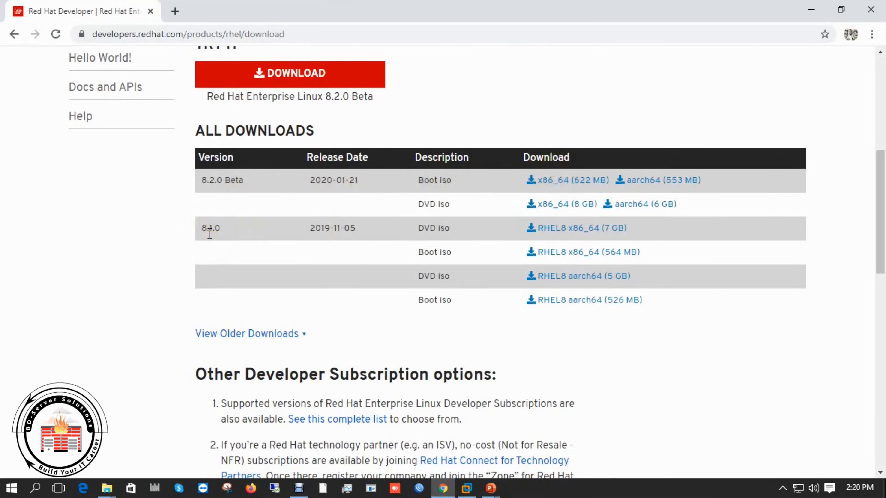
- Expand View Older Downloads to list releases such as the 8.0.0 DVD ISO (7 GB)
{"action": "left_click", "coordinate": [299, 334]}
{"action": "scroll", "coordinate": [202, 347], "scroll_direction": "down", "scroll_amount": 3}
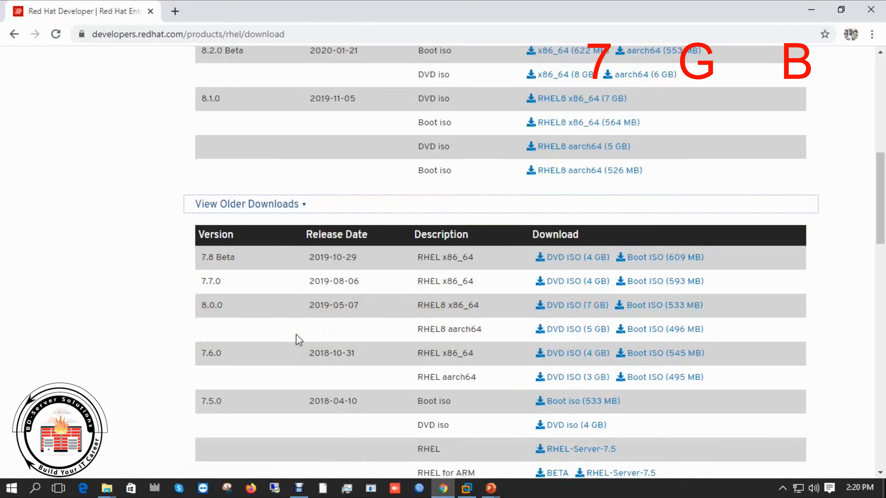
{"action": "scroll", "coordinate": [297, 340], "scroll_direction": "up", "scroll_amount": 2}
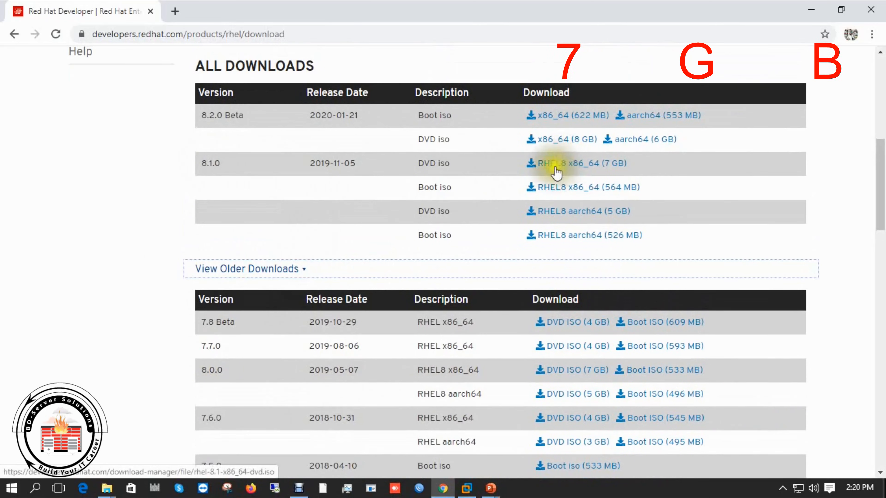
- Log in to start the RHEL 8.1.0 x86_64 DVD ISO (7 GB) download, then pause it
{"action": "left_click", "coordinate": [581, 171]}
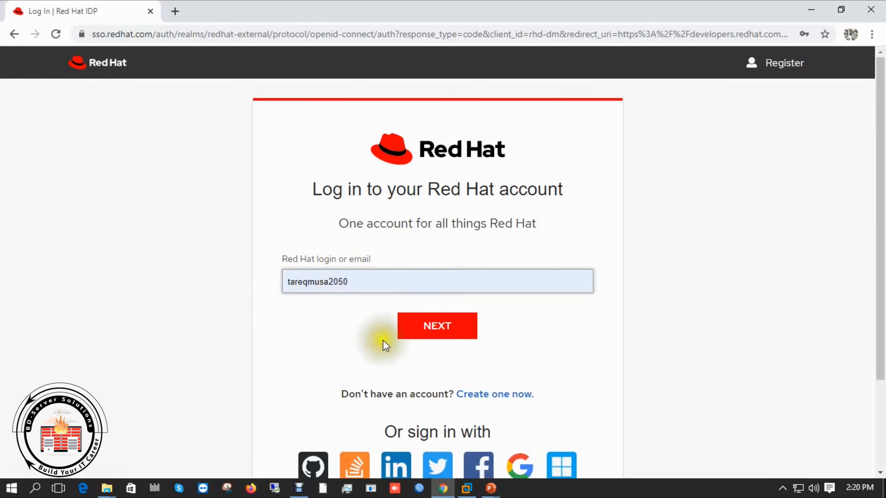
{"action": "left_click", "coordinate": [438, 326]}
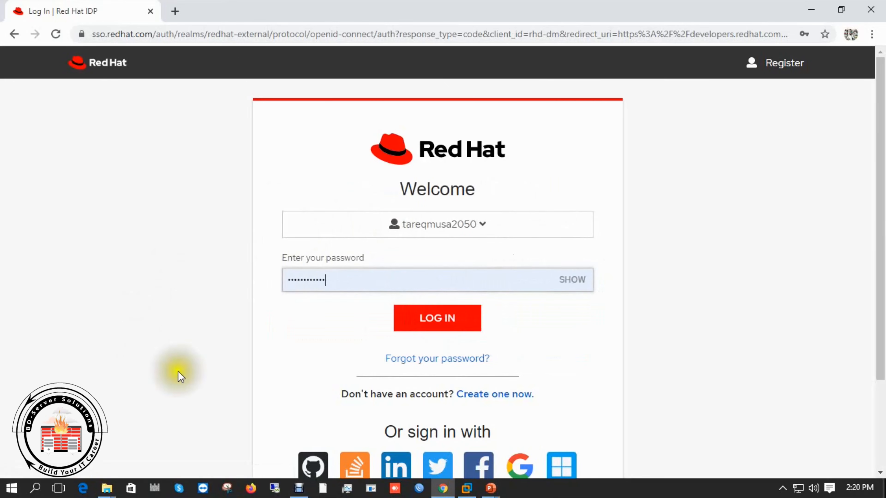
{"action": "left_click", "coordinate": [448, 323]}
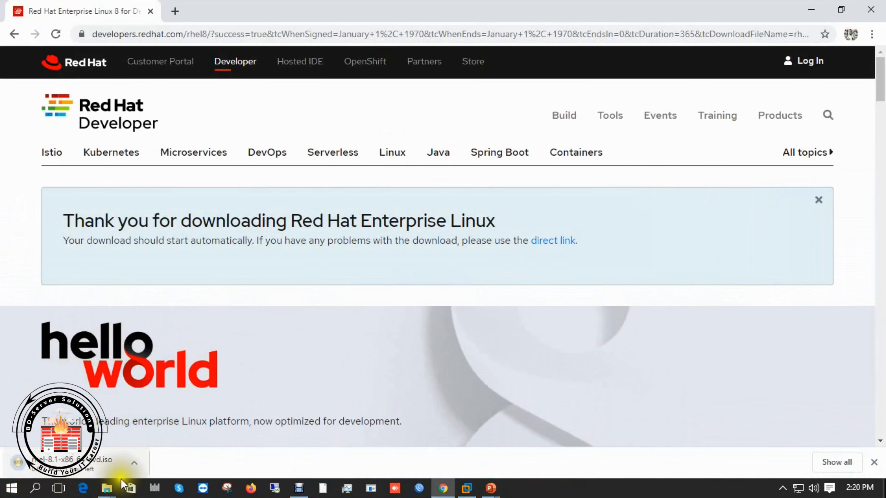
{"action": "left_click", "coordinate": [135, 466]}
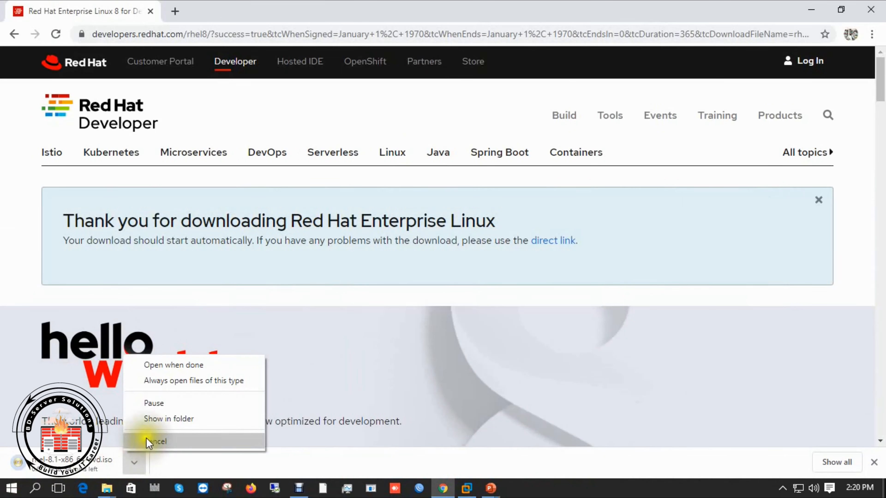
{"action": "left_click", "coordinate": [154, 403]}
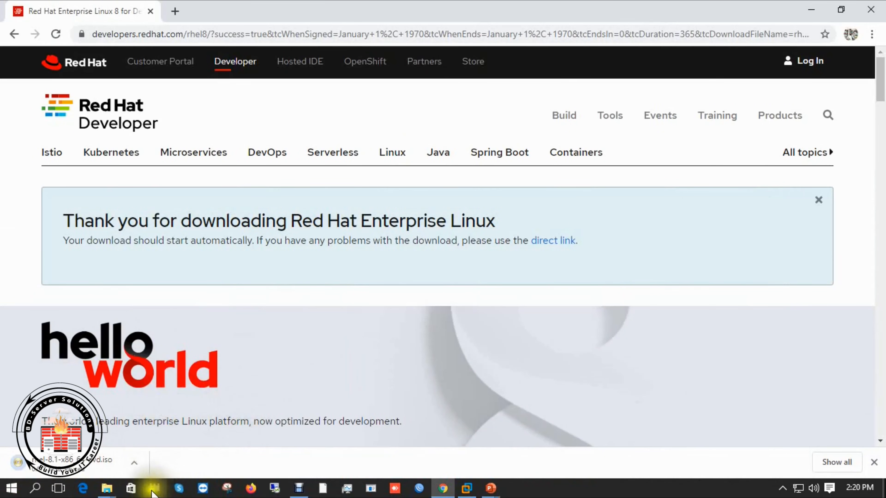
- Start a Typical new VM, installing the OS later, as Red Hat Enterprise Linux 8 64-bit
{"action": "mouse_move", "coordinate": [107, 492]}
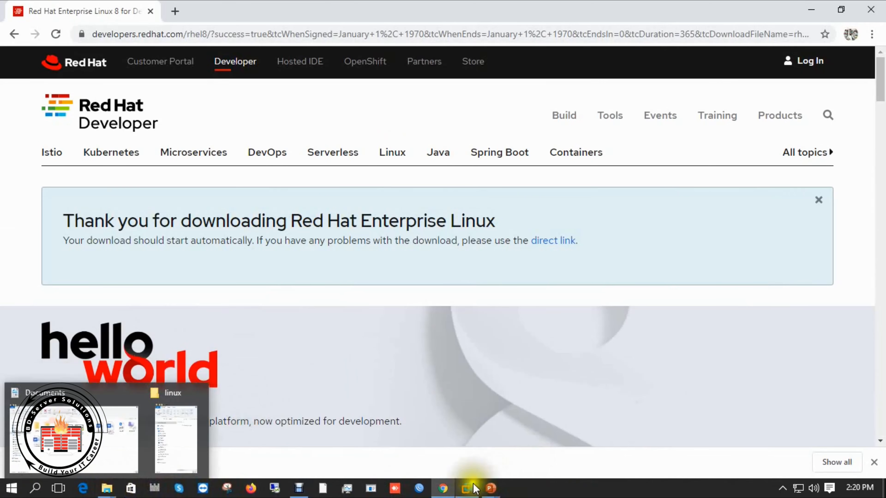
{"action": "left_click", "coordinate": [474, 489]}
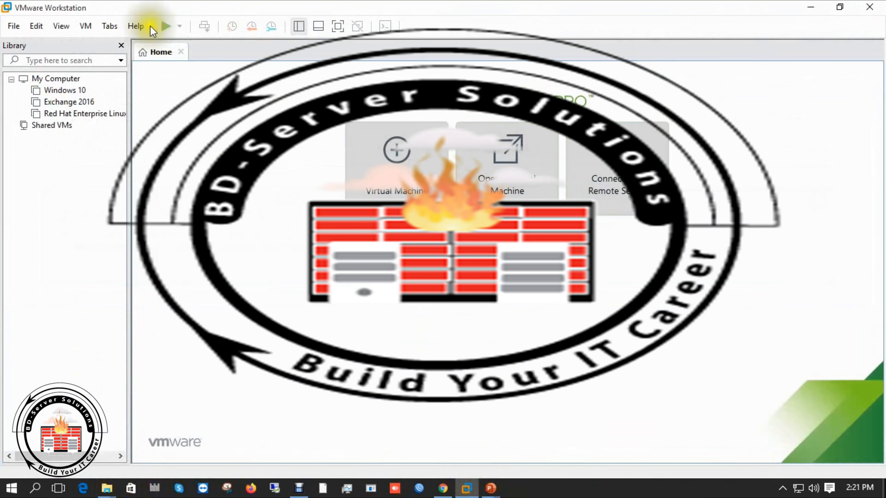
{"action": "left_click", "coordinate": [407, 157]}
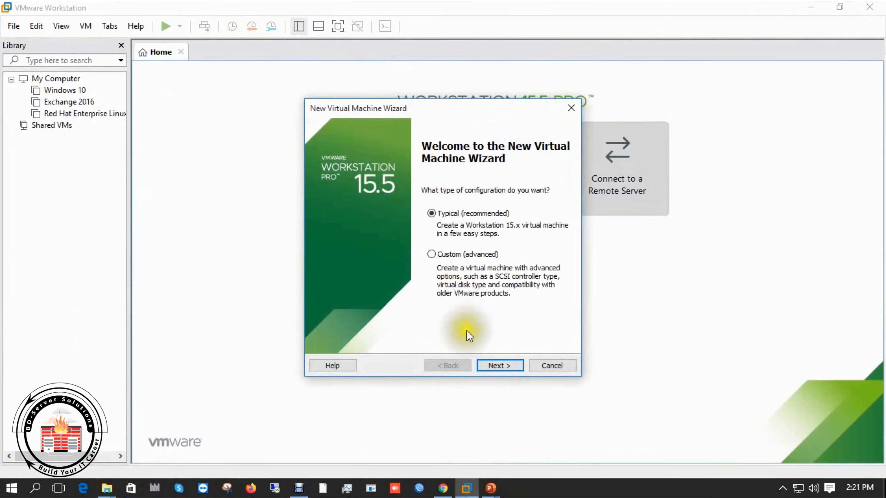
{"action": "left_click", "coordinate": [492, 365]}
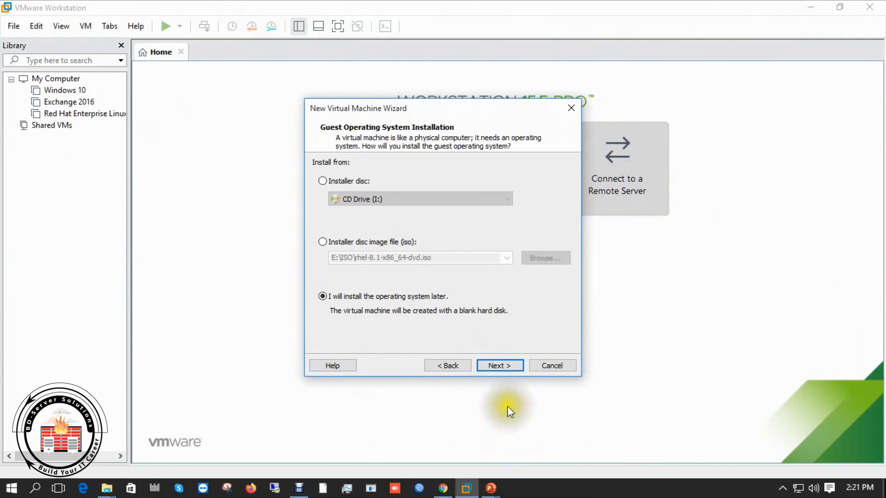
{"action": "left_click", "coordinate": [499, 366]}
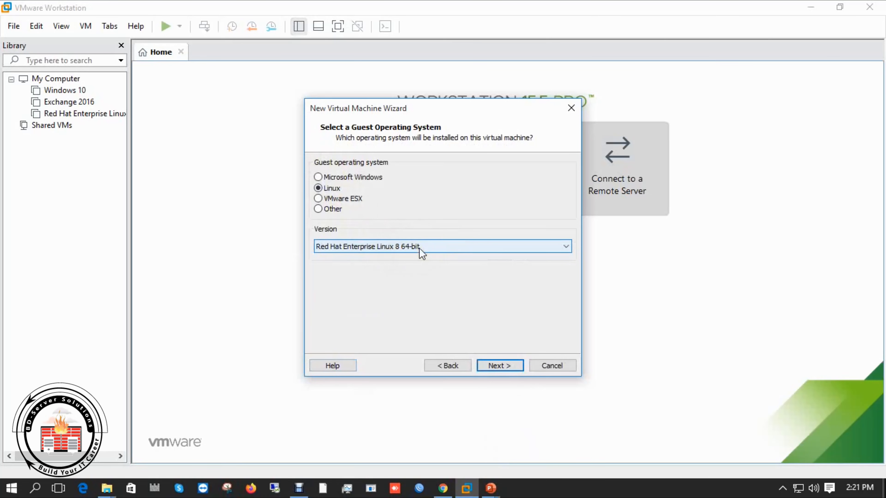
{"action": "left_click", "coordinate": [498, 365]}
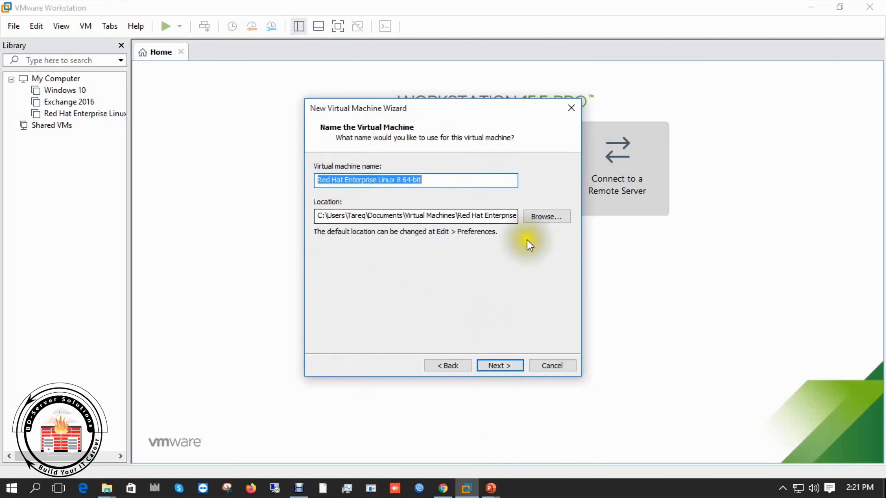
- Place the VM in a new E:\Linux 8 folder with a 20 GB single-file disk
{"action": "left_click", "coordinate": [538, 216]}
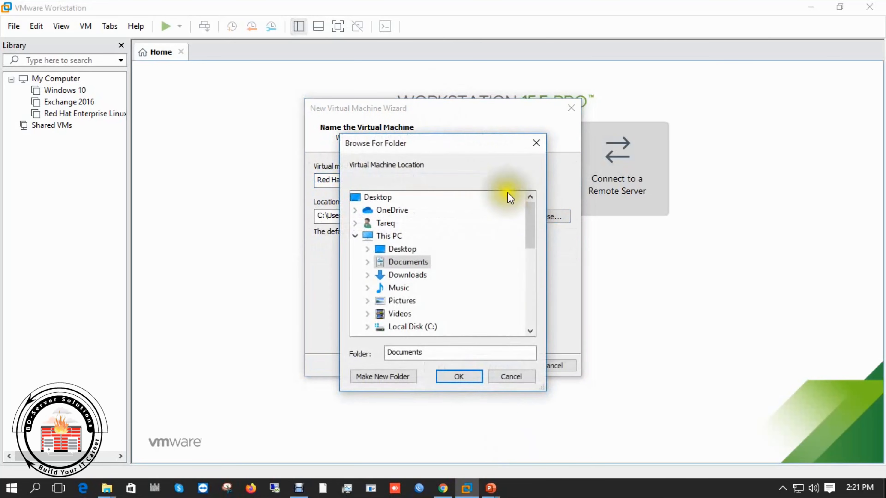
{"action": "scroll", "coordinate": [421, 296], "scroll_direction": "down", "scroll_amount": 1}
{"action": "double_click", "coordinate": [413, 314]}
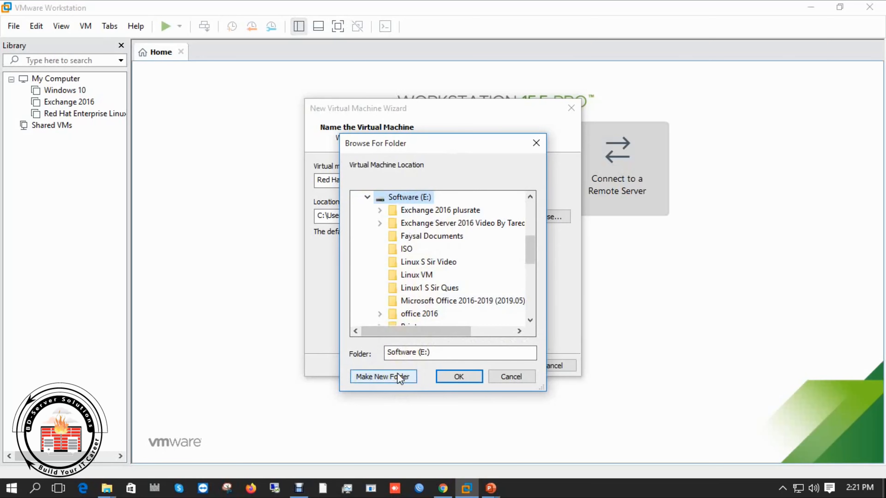
{"action": "type", "text": "Linux 8"}
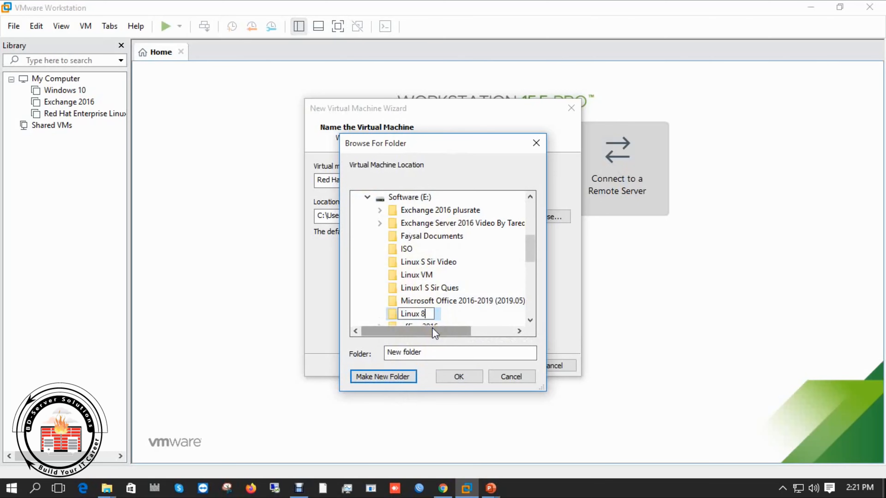
{"action": "key", "text": "Return"}
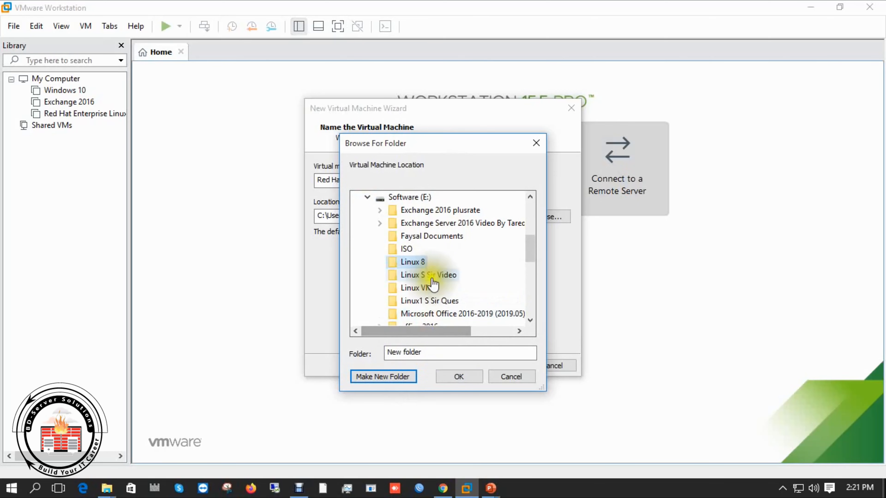
{"action": "left_click", "coordinate": [452, 376]}
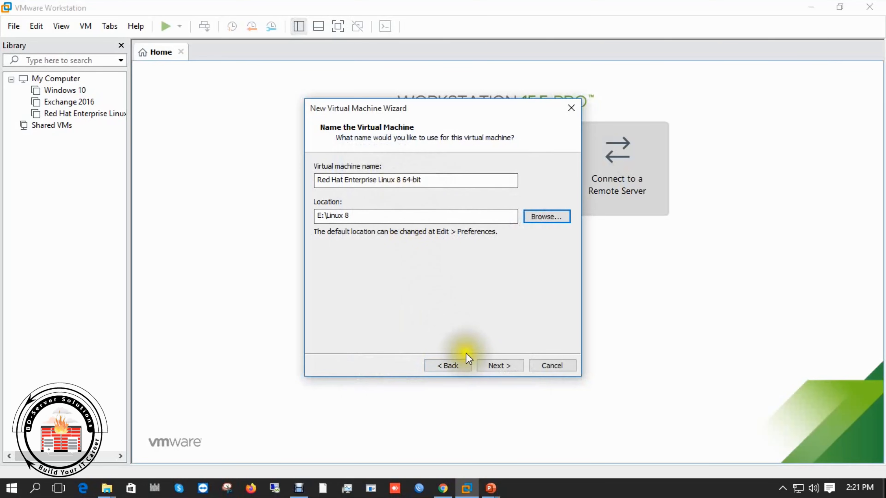
{"action": "left_click", "coordinate": [492, 367]}
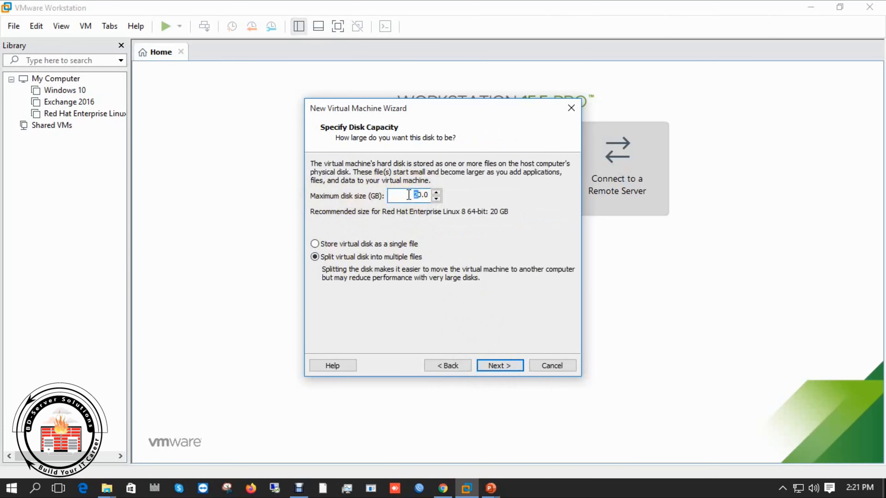
{"action": "left_click", "coordinate": [467, 244]}
{"action": "left_click", "coordinate": [500, 366]}
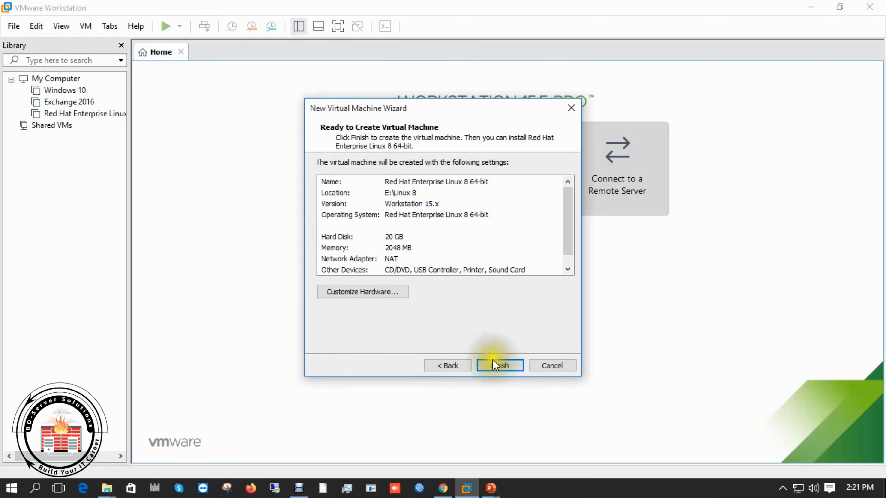
- Finish creating the VM and raise its memory to 8 GB
{"action": "left_click", "coordinate": [495, 365]}
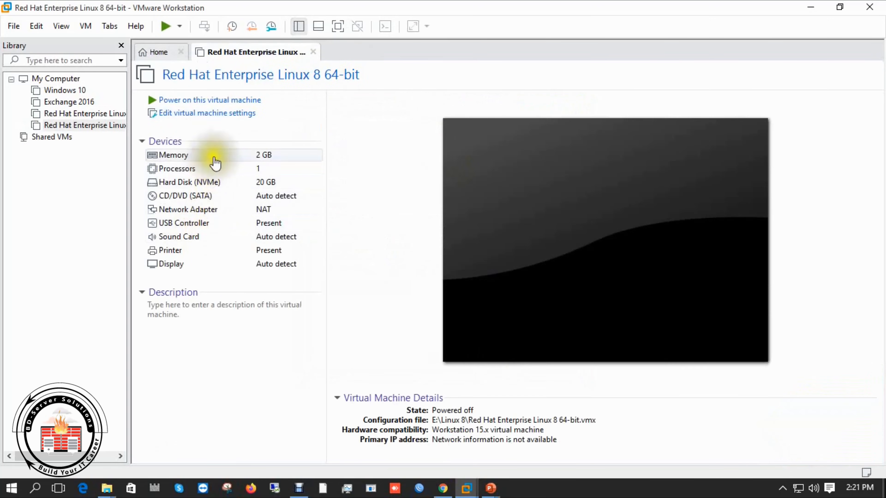
{"action": "double_click", "coordinate": [215, 157]}
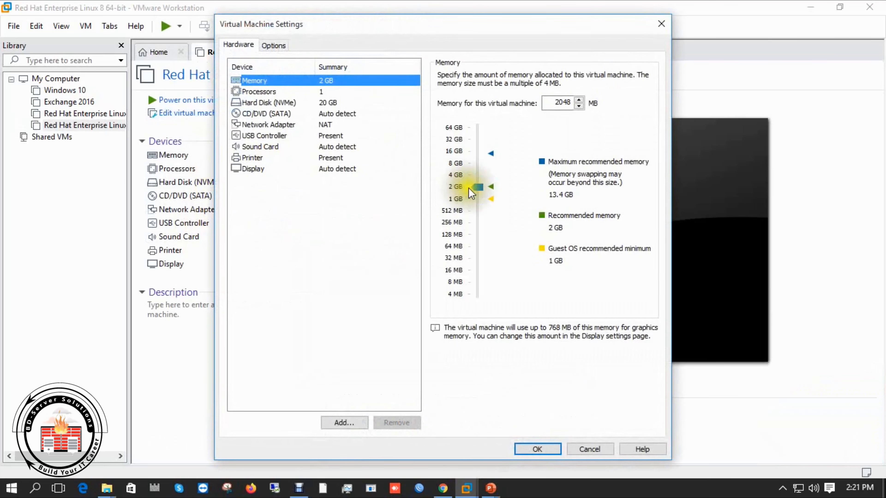
{"action": "left_click_drag", "start_coordinate": [469, 188], "coordinate": [478, 163]}
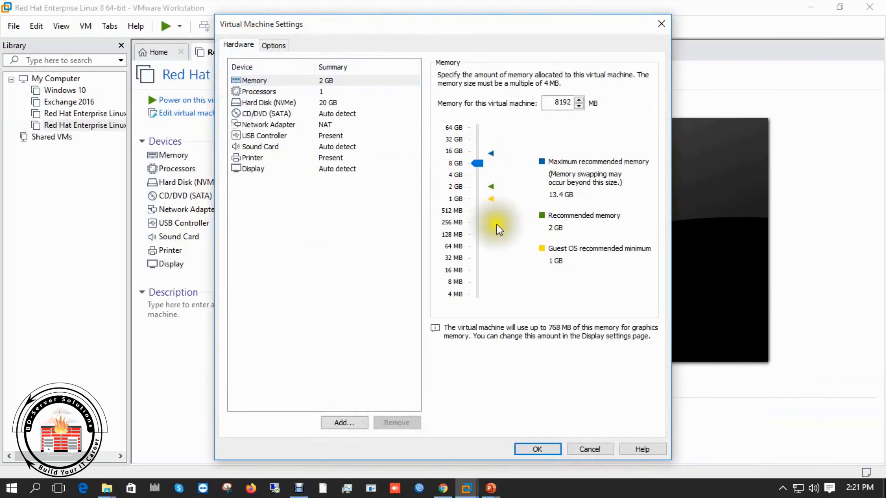
{"action": "left_click", "coordinate": [523, 445]}
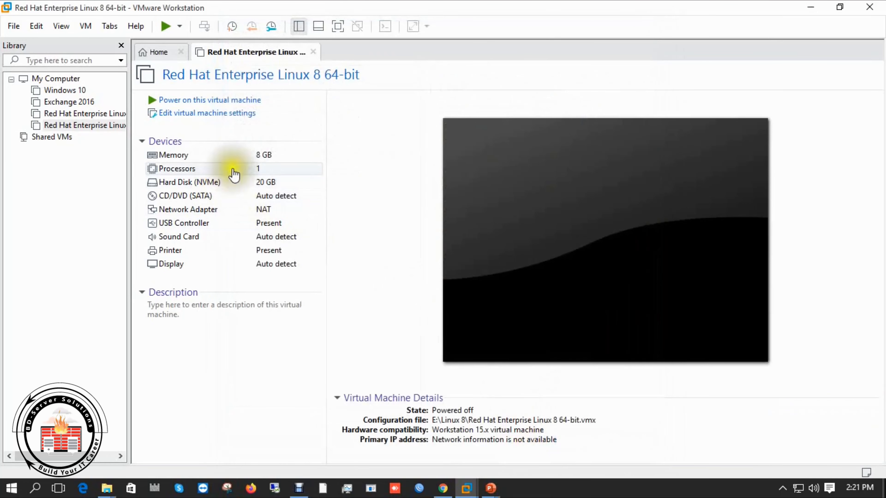
- Point the CD/DVD drive at the rhel-8.1-x86_64-dvd.iso image file
{"action": "left_click", "coordinate": [217, 185]}
{"action": "double_click", "coordinate": [218, 185]}
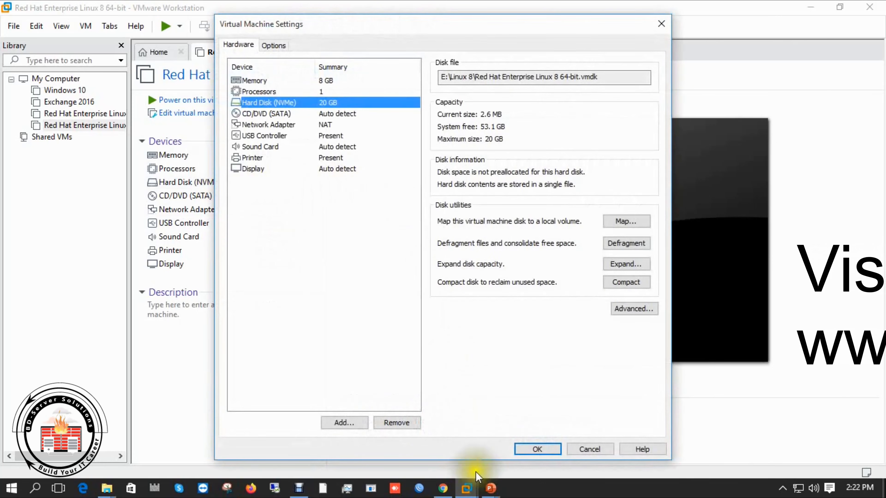
{"action": "left_click", "coordinate": [530, 450]}
{"action": "double_click", "coordinate": [183, 196]}
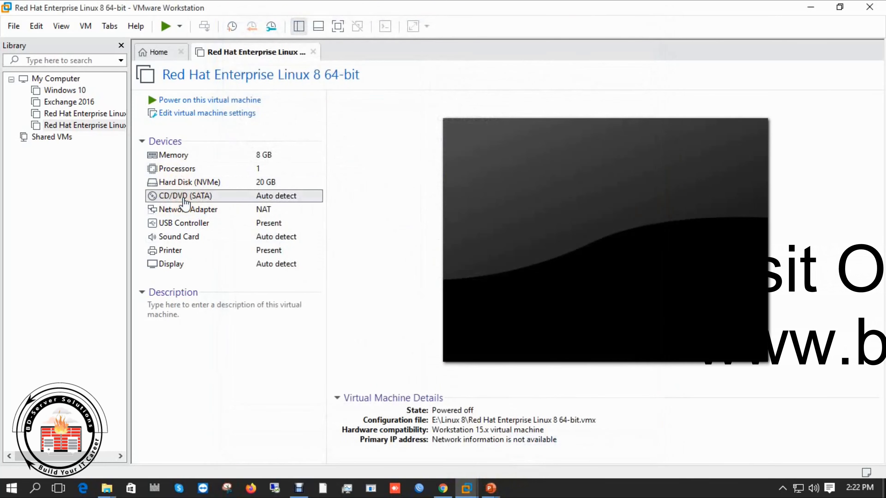
{"action": "left_click", "coordinate": [449, 154]}
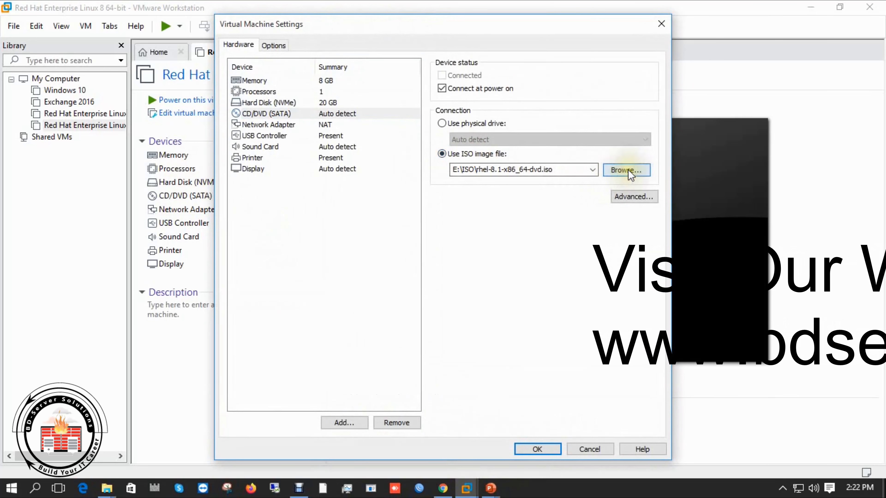
{"action": "left_click", "coordinate": [626, 170]}
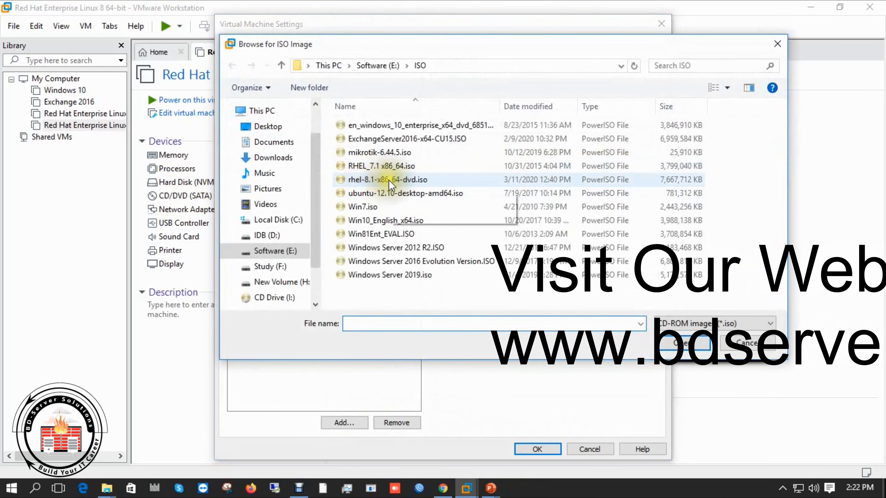
{"action": "left_click", "coordinate": [392, 182]}
{"action": "left_click", "coordinate": [680, 343]}
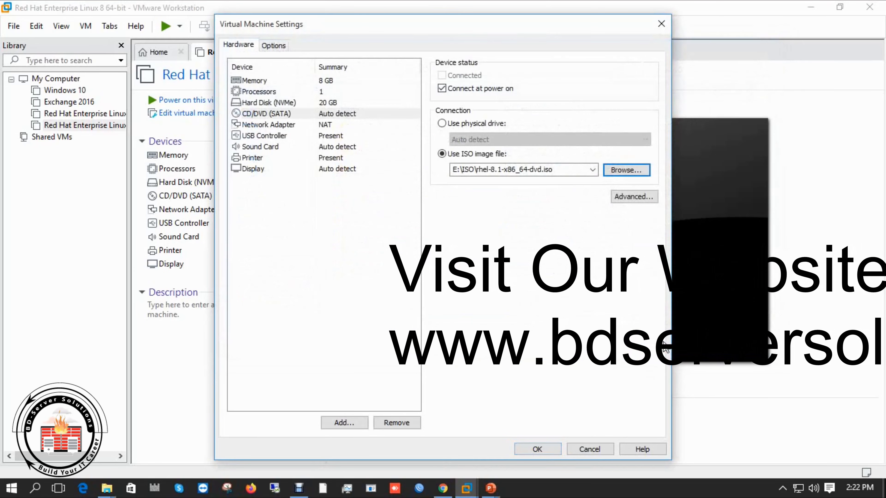
{"action": "left_click", "coordinate": [284, 114]}
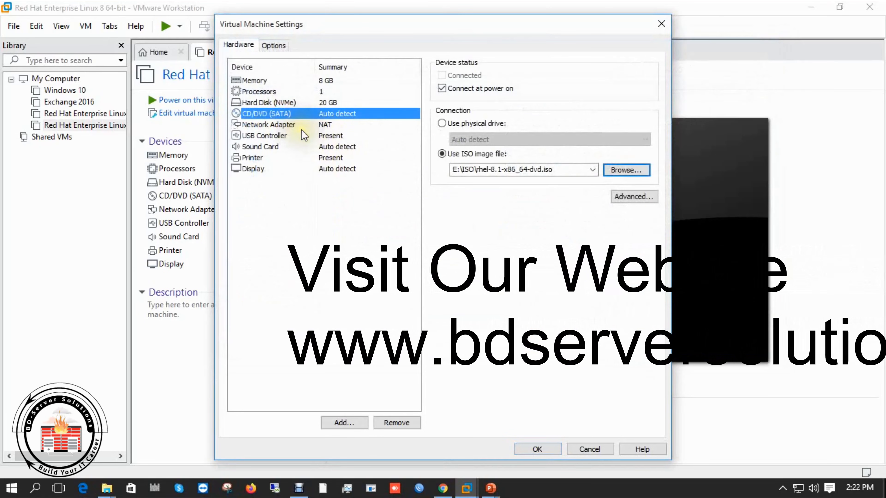
{"action": "left_click", "coordinate": [523, 450]}
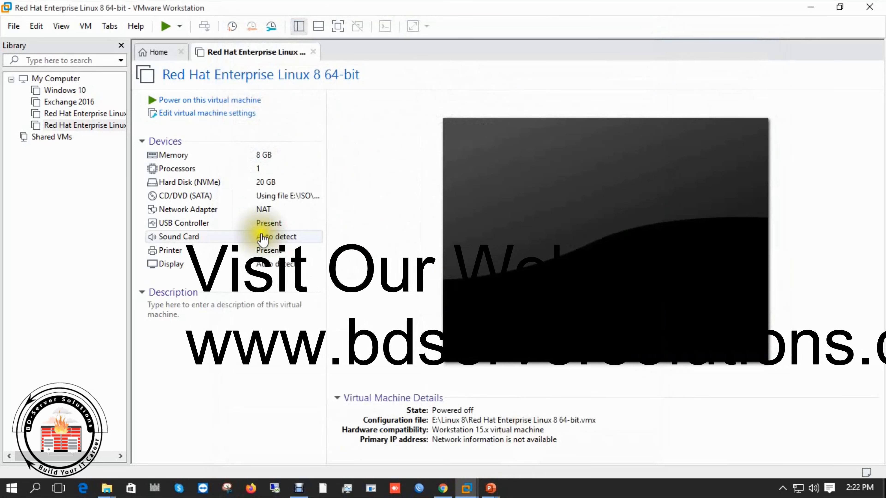
- Set the network adapter to Host-only
{"action": "double_click", "coordinate": [203, 210]}
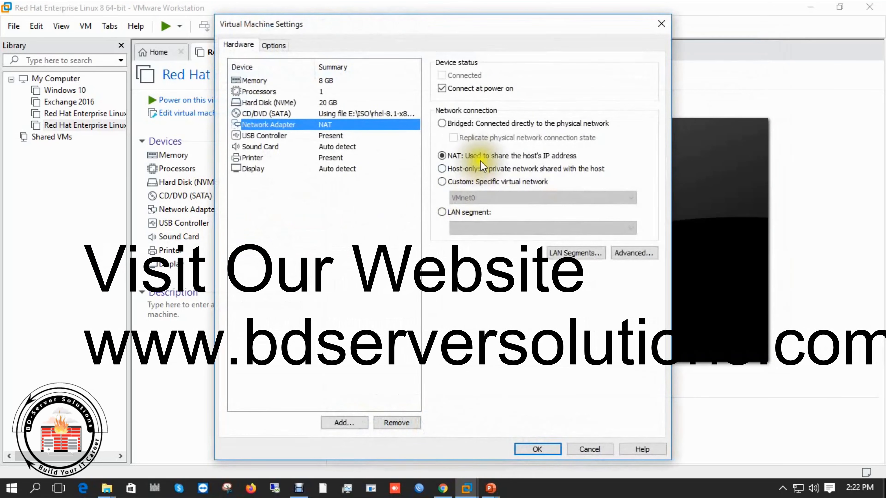
{"action": "left_click", "coordinate": [467, 169]}
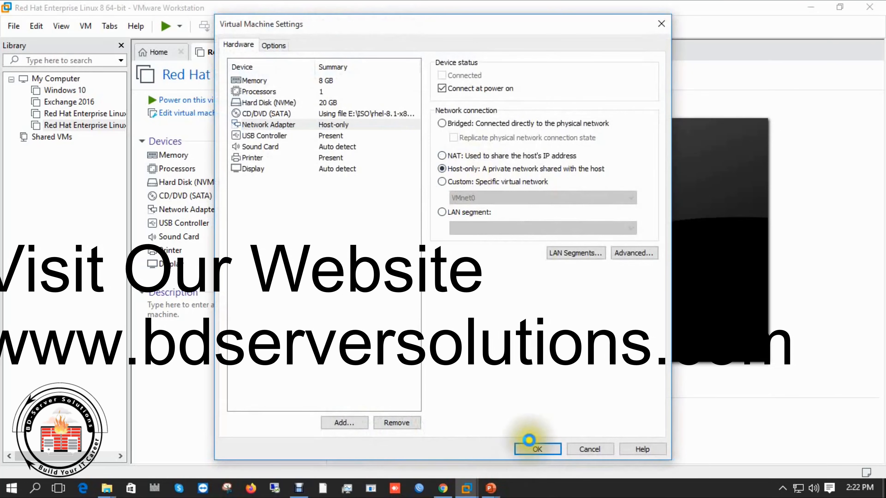
{"action": "left_click", "coordinate": [530, 450]}
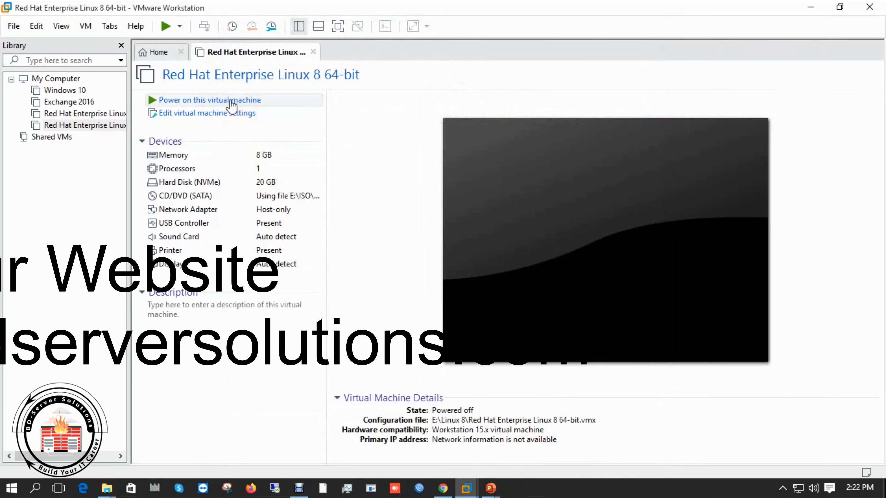
- Power on the VM in full screen and boot the Install Red Hat Enterprise Linux 8.1.0 entry
{"action": "left_click", "coordinate": [231, 101]}
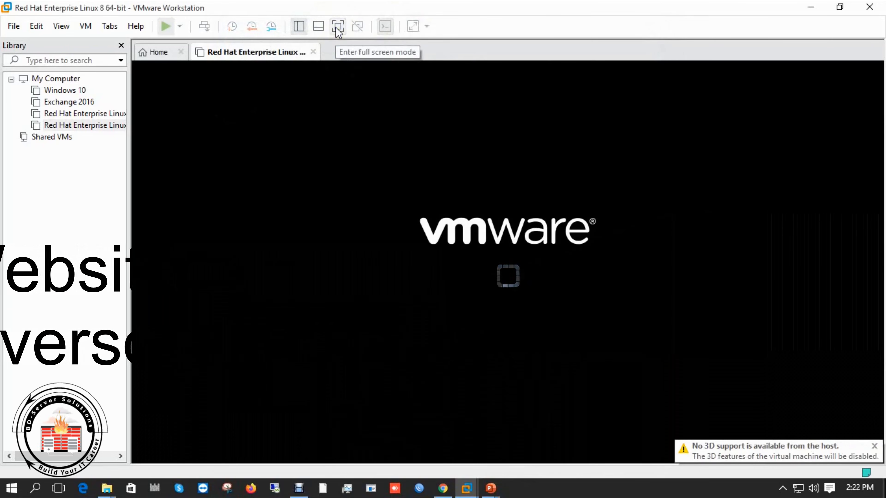
{"action": "left_click", "coordinate": [337, 27]}
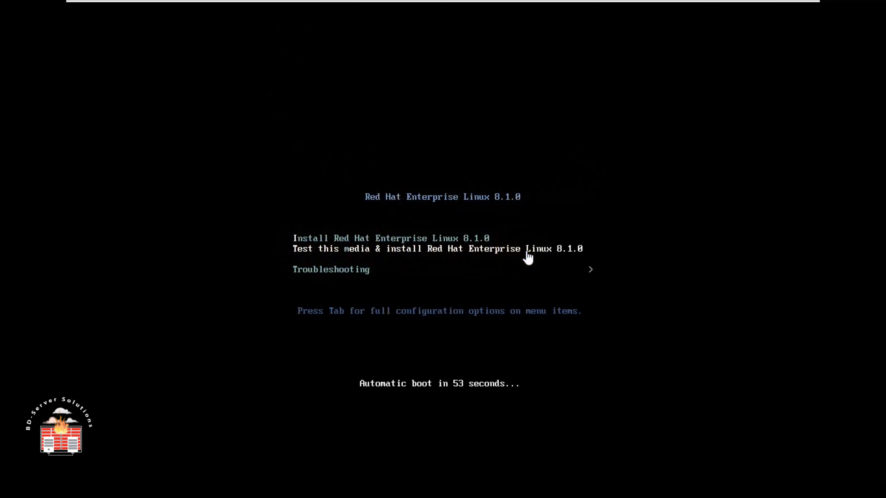
{"action": "left_click", "coordinate": [476, 237]}
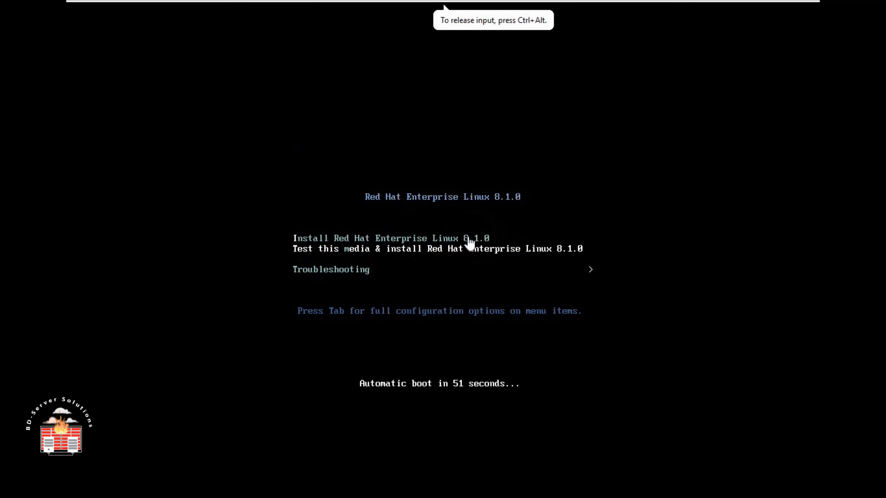
{"action": "key", "text": "Up"}
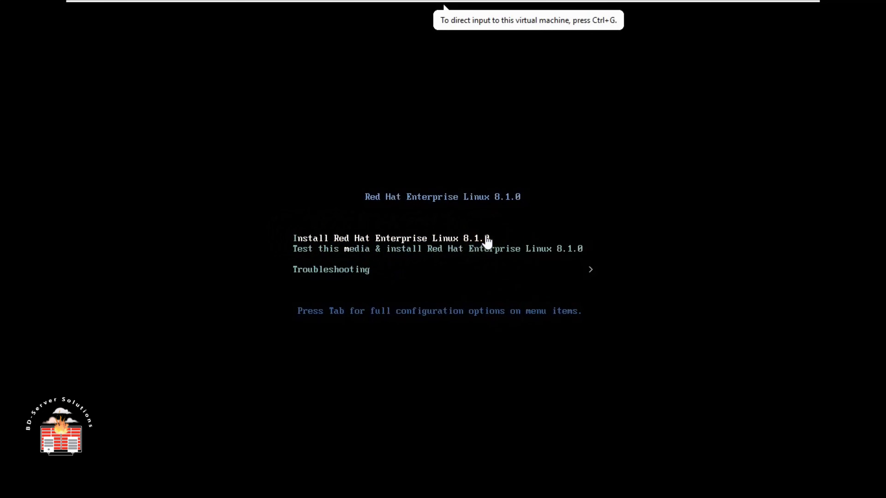
{"action": "left_click", "coordinate": [558, 152]}
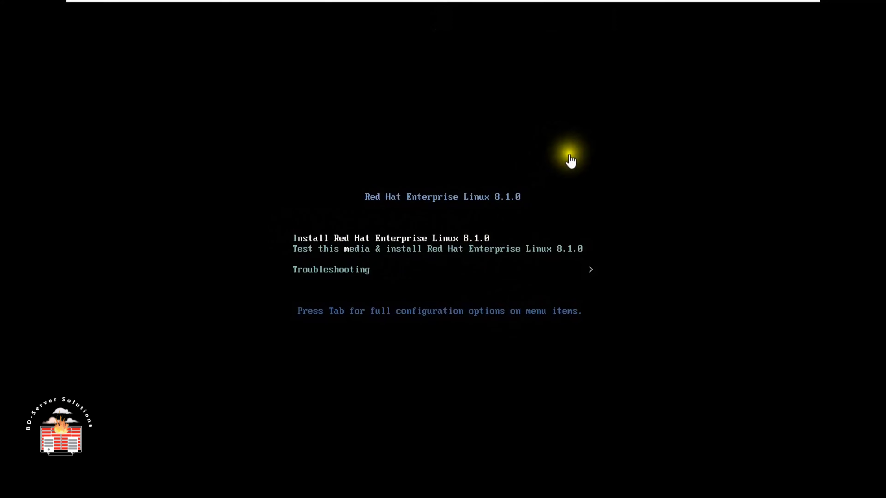
{"action": "left_click", "coordinate": [596, 178]}
{"action": "key", "text": "Return"}
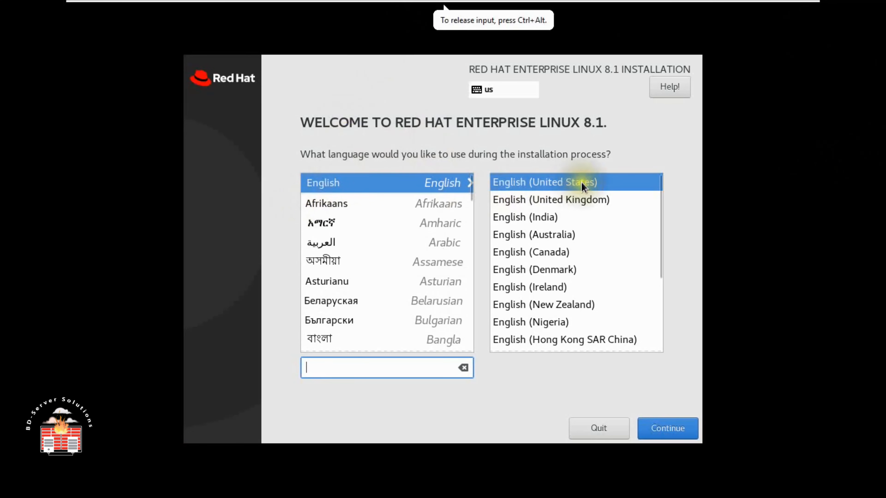
- Accept English (United States) on the welcome screen and continue to Installation Summary
{"action": "left_click", "coordinate": [658, 433]}
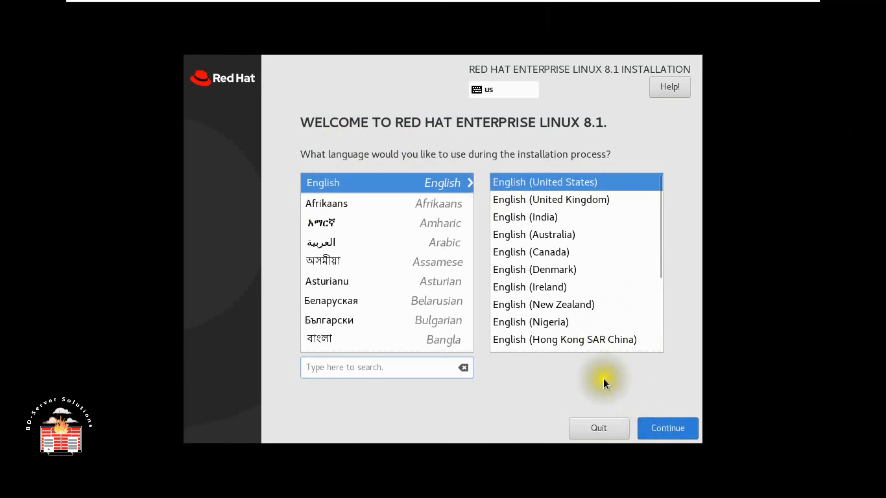
{"action": "left_click", "coordinate": [664, 432]}
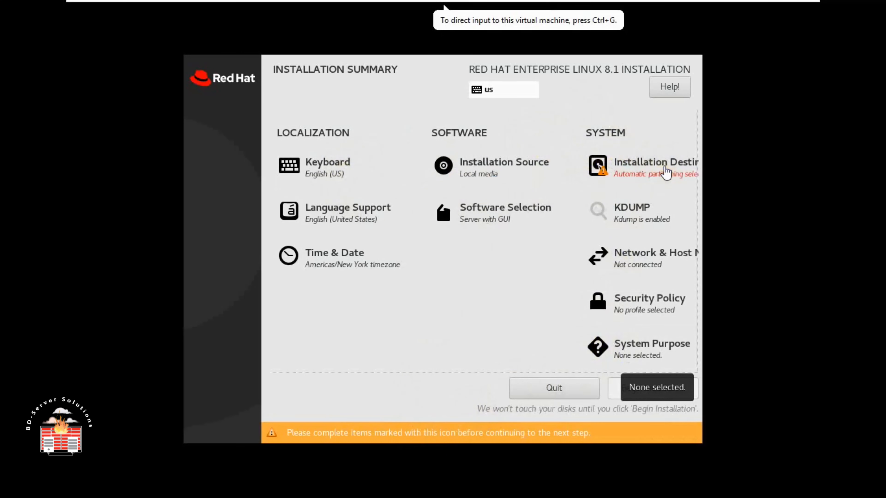
- Select the 20 GiB VMware Virtual NVMe Disk as the installation destination with automatic partitioning
{"action": "left_click", "coordinate": [641, 163]}
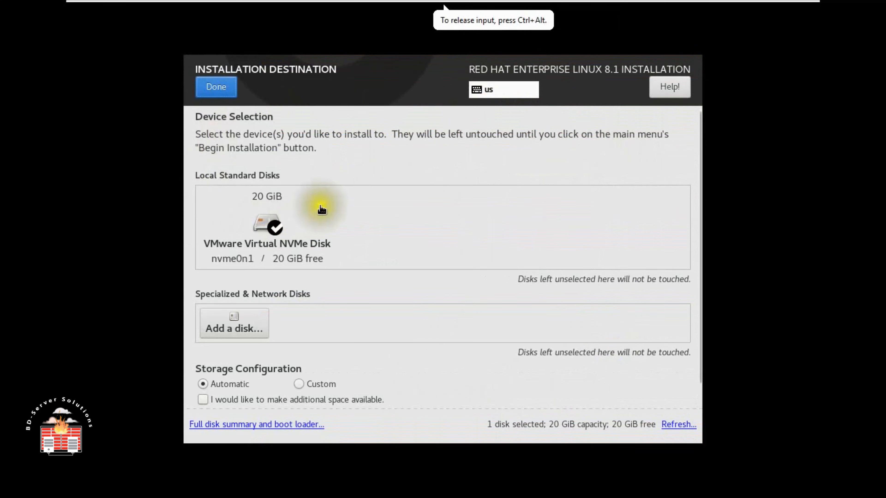
{"action": "left_click", "coordinate": [258, 214]}
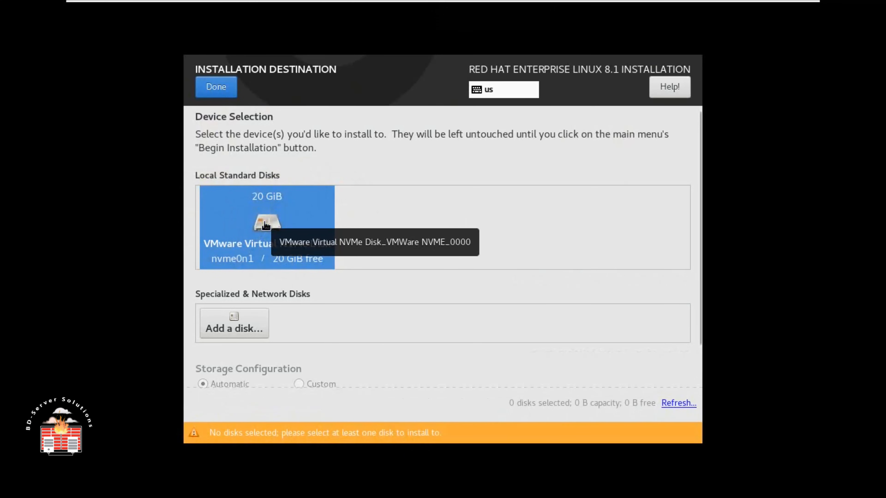
{"action": "left_click", "coordinate": [216, 87]}
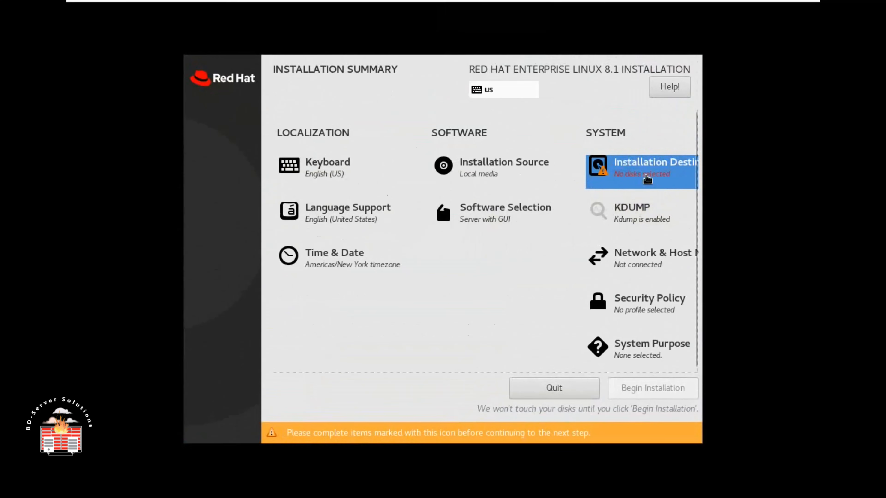
{"action": "left_click", "coordinate": [655, 177]}
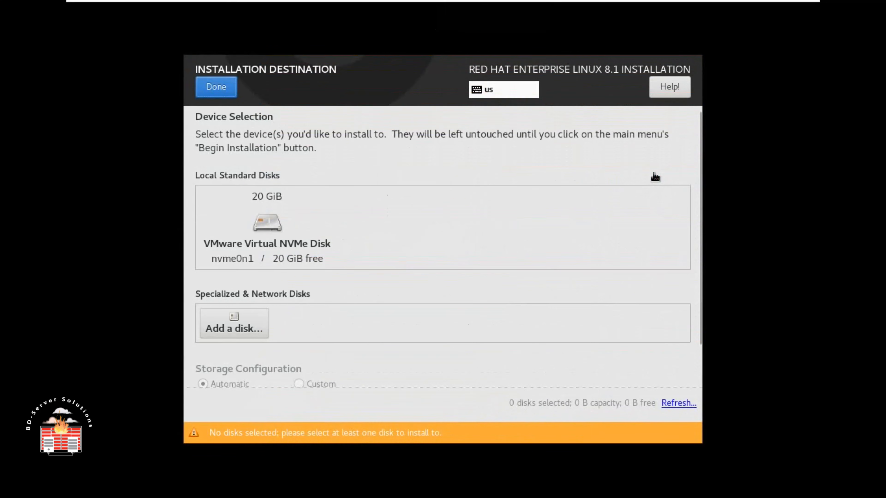
{"action": "left_click", "coordinate": [315, 243]}
{"action": "left_click", "coordinate": [218, 88]}
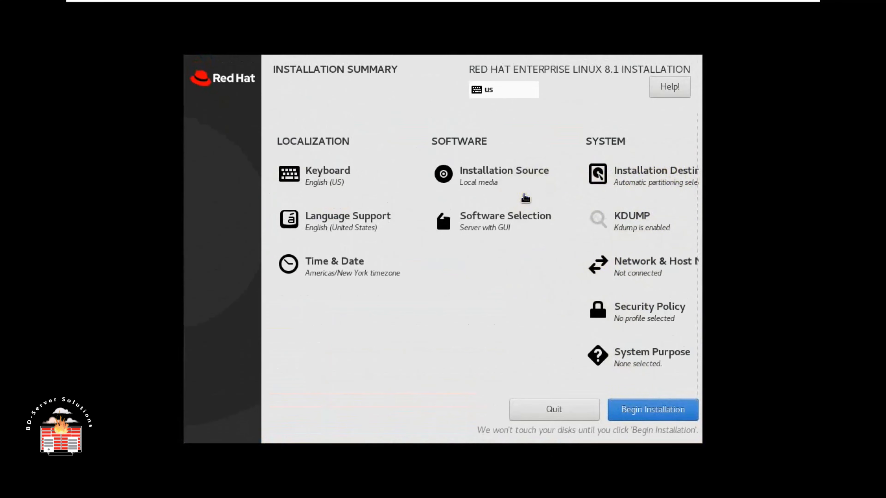
- Set the time zone to Region Asia, City Dhaka
{"action": "left_click", "coordinate": [333, 266]}
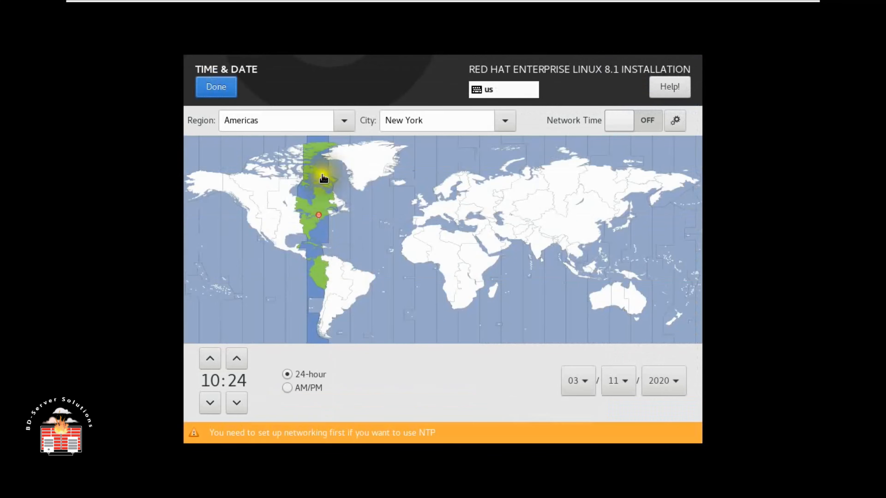
{"action": "left_click", "coordinate": [344, 112]}
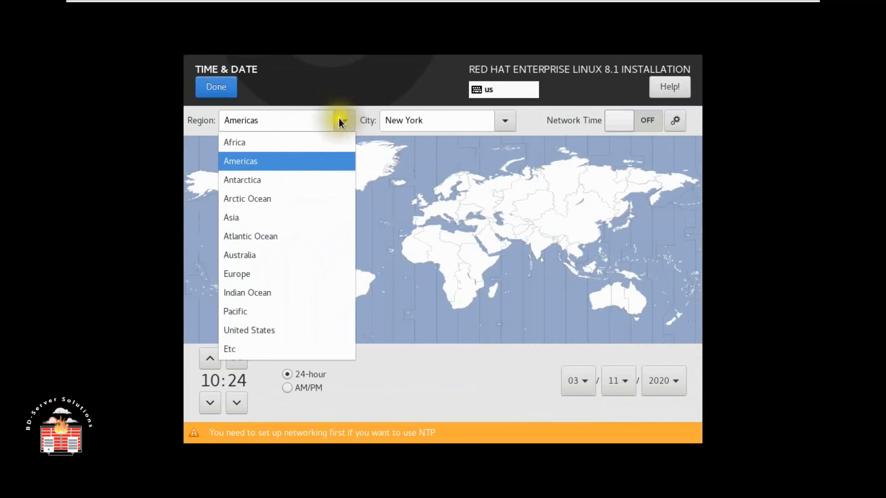
{"action": "left_click", "coordinate": [241, 219]}
{"action": "left_click", "coordinate": [509, 120]}
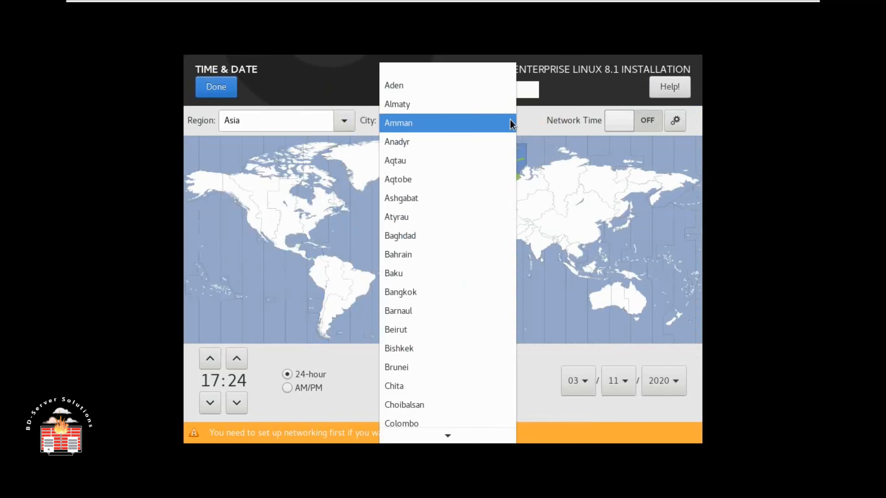
{"action": "scroll", "coordinate": [429, 351], "scroll_direction": "down", "scroll_amount": 3}
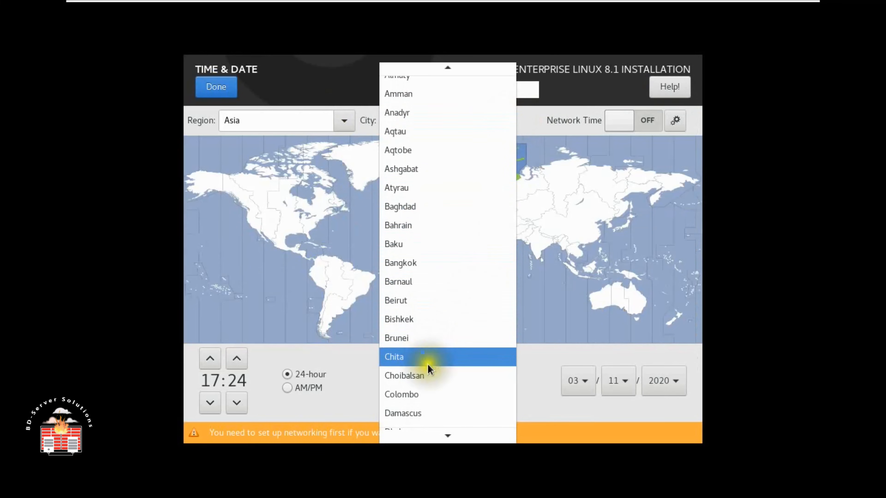
{"action": "scroll", "coordinate": [428, 367], "scroll_direction": "down", "scroll_amount": 3}
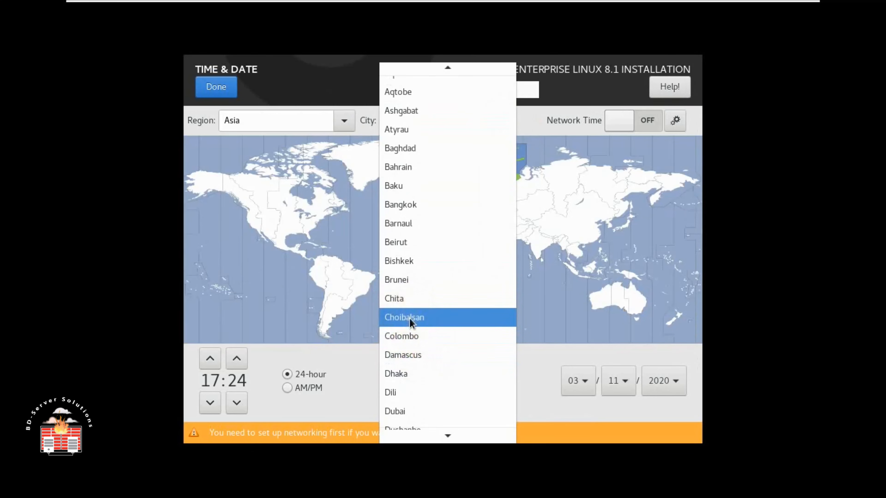
{"action": "left_click", "coordinate": [416, 369]}
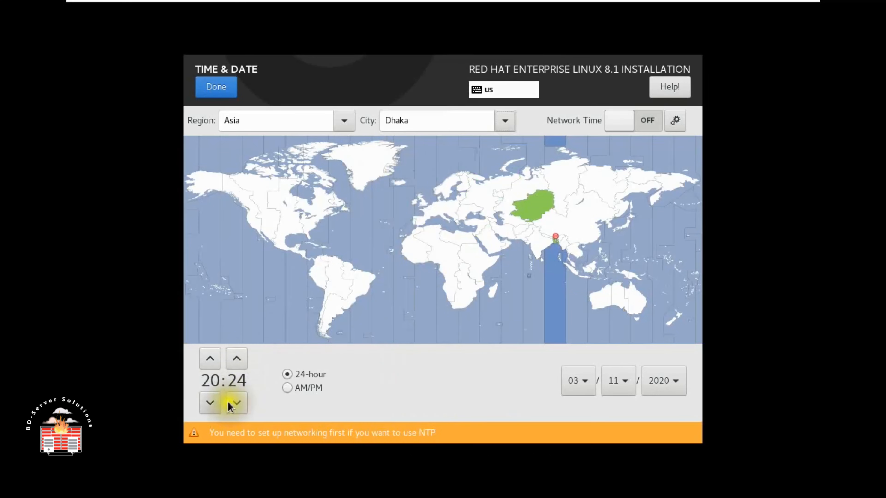
- Switch to the 12-hour AM/PM clock and set the time to 02:24 PM
{"action": "left_click", "coordinate": [288, 388]}
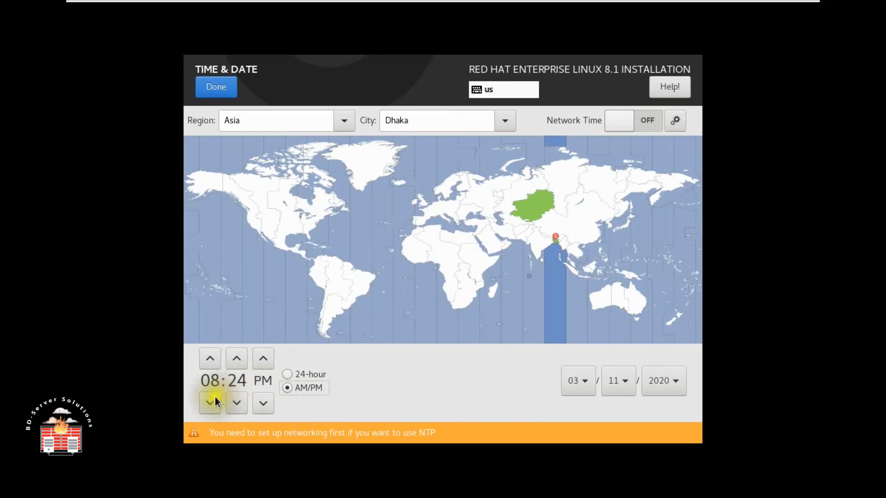
{"action": "left_click", "coordinate": [211, 402]}
{"action": "left_click", "coordinate": [211, 399]}
{"action": "left_click", "coordinate": [211, 399]}
{"action": "left_click", "coordinate": [211, 399]}
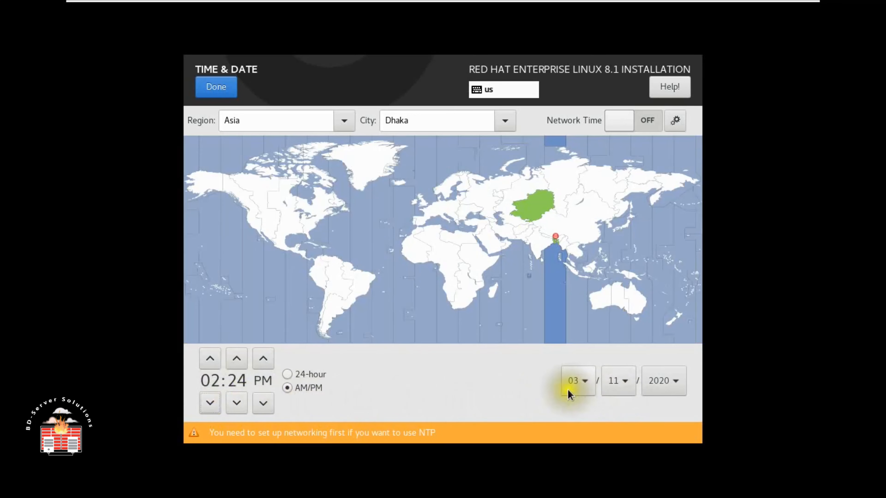
{"action": "left_click", "coordinate": [223, 89]}
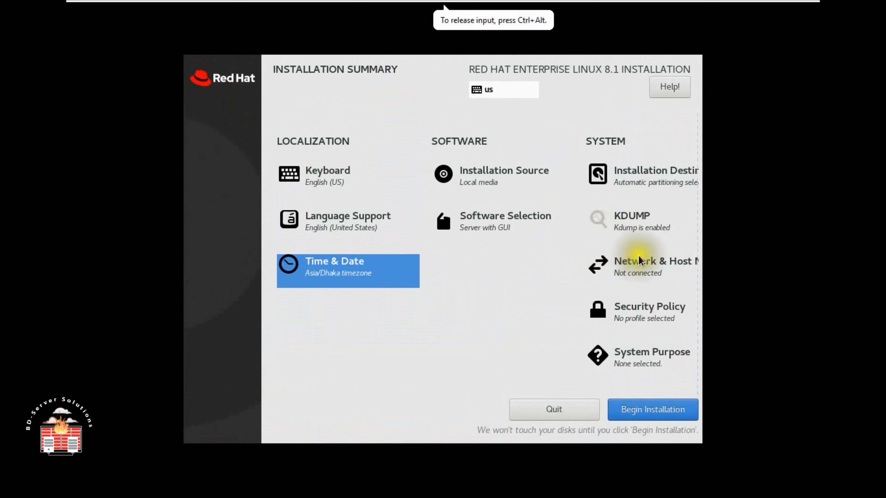
{"action": "left_click", "coordinate": [630, 221]}
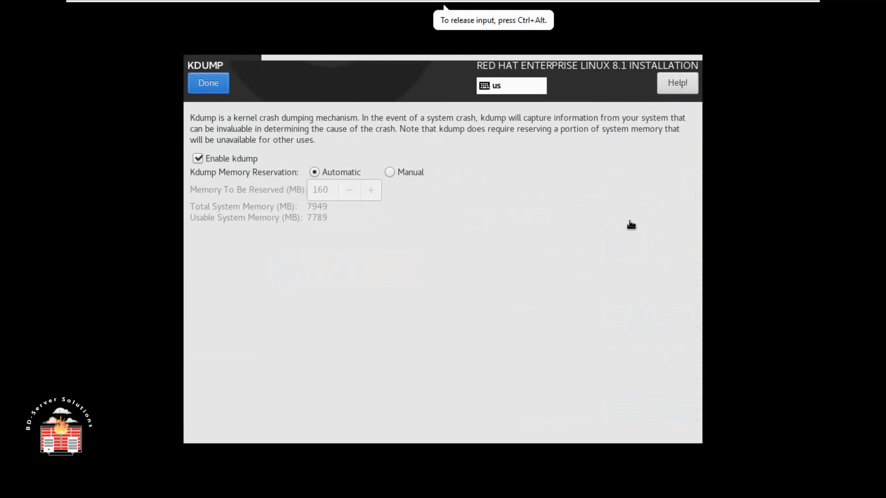
{"action": "left_click", "coordinate": [223, 159]}
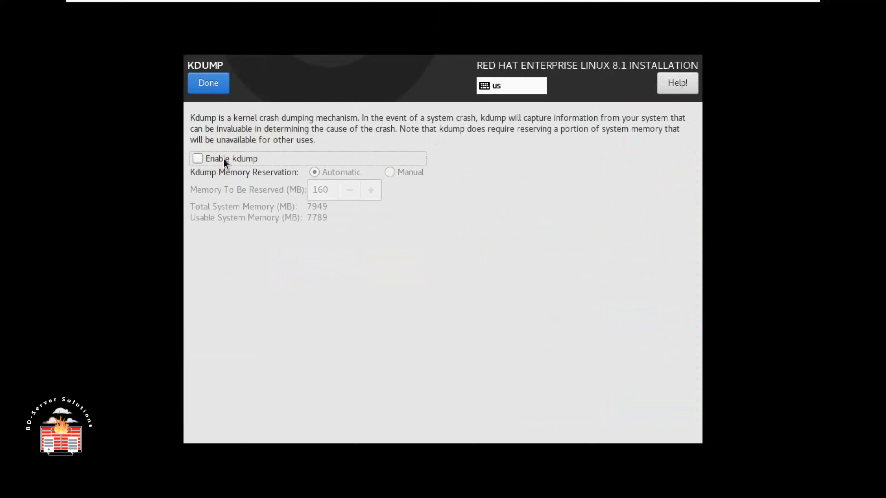
{"action": "left_click", "coordinate": [231, 158]}
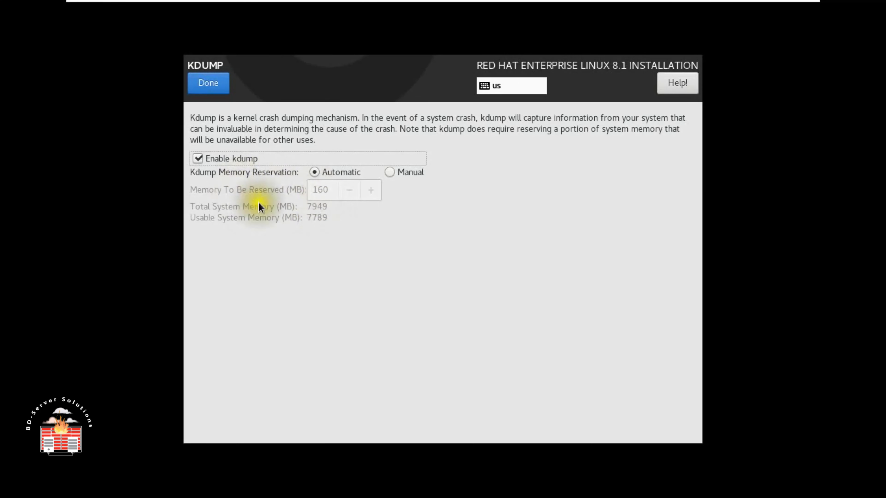
{"action": "left_click", "coordinate": [390, 172]}
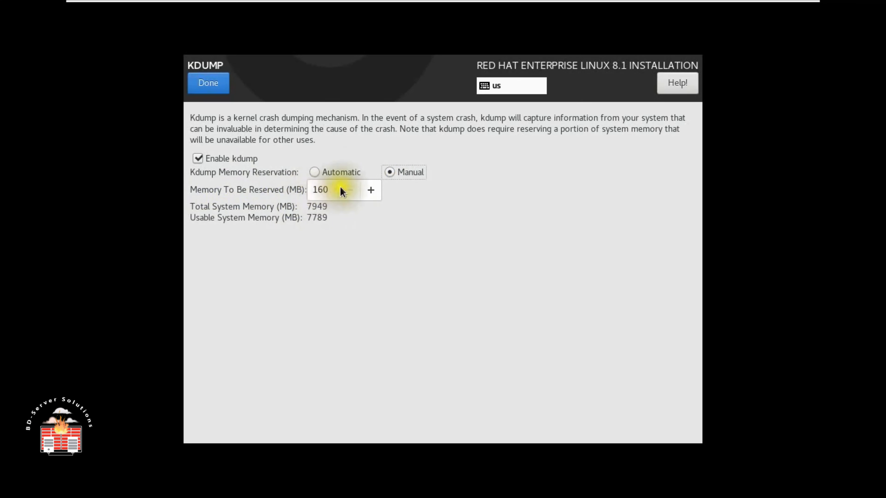
{"action": "left_click", "coordinate": [321, 173]}
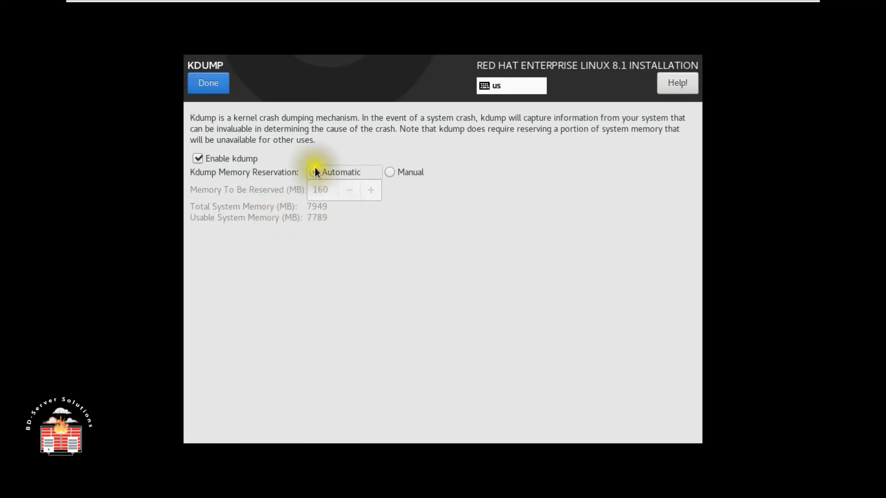
{"action": "left_click", "coordinate": [209, 87]}
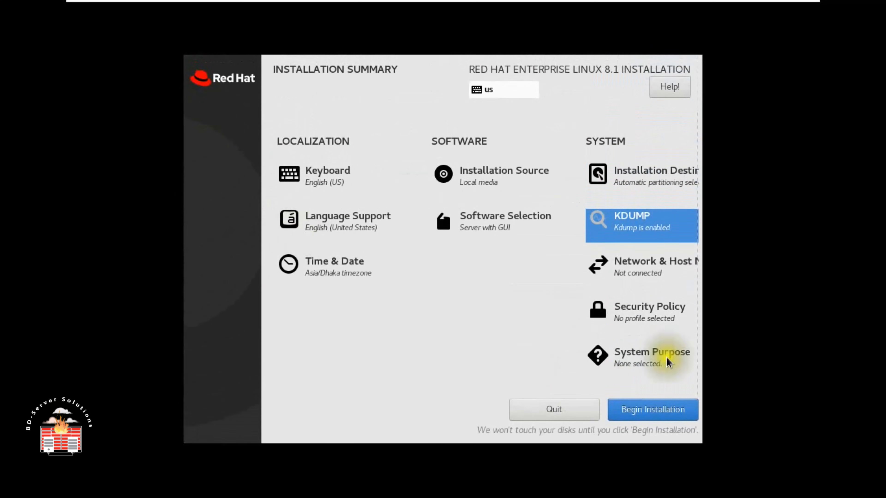
- Turn the Ethernet connection ON in Network & Host Name
{"action": "left_click", "coordinate": [648, 267]}
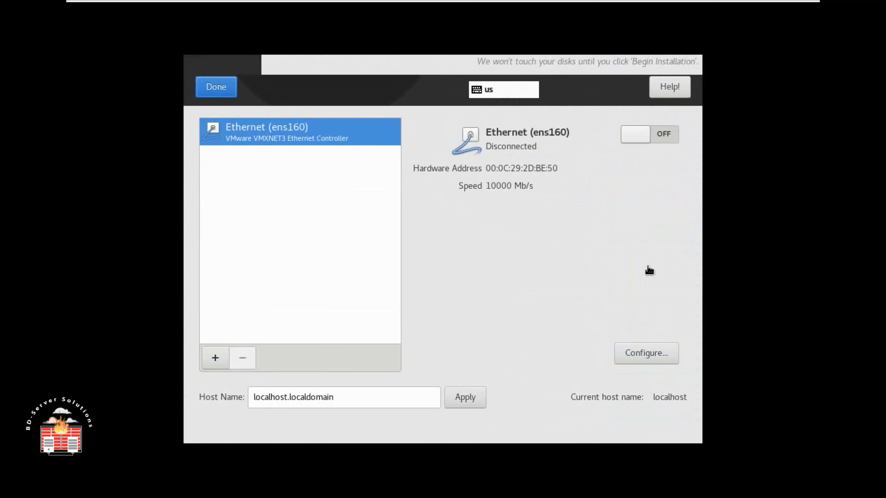
{"action": "left_click", "coordinate": [664, 137]}
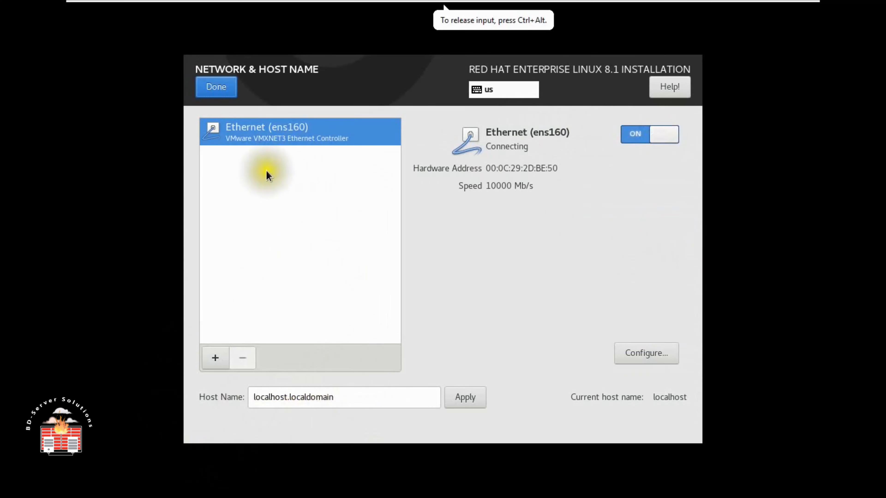
{"action": "left_click", "coordinate": [217, 87]}
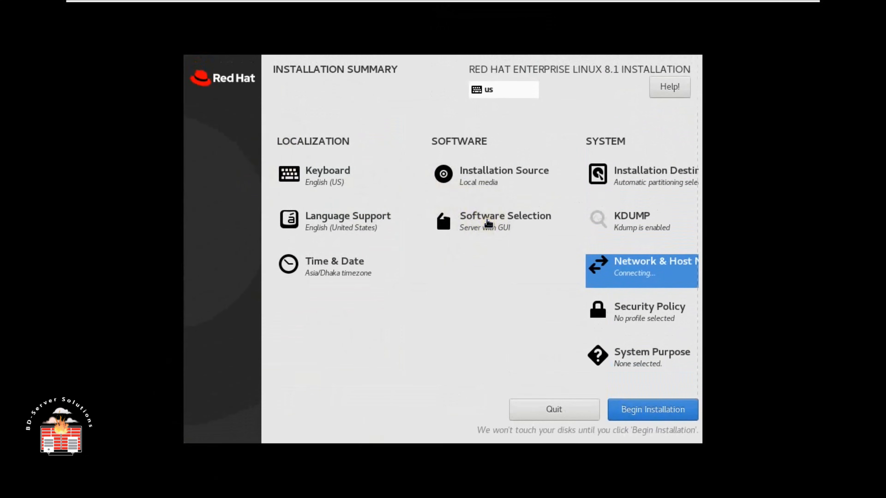
- Leave Software Selection as Server with GUI and Security Policy without a profile
{"action": "left_click", "coordinate": [488, 223]}
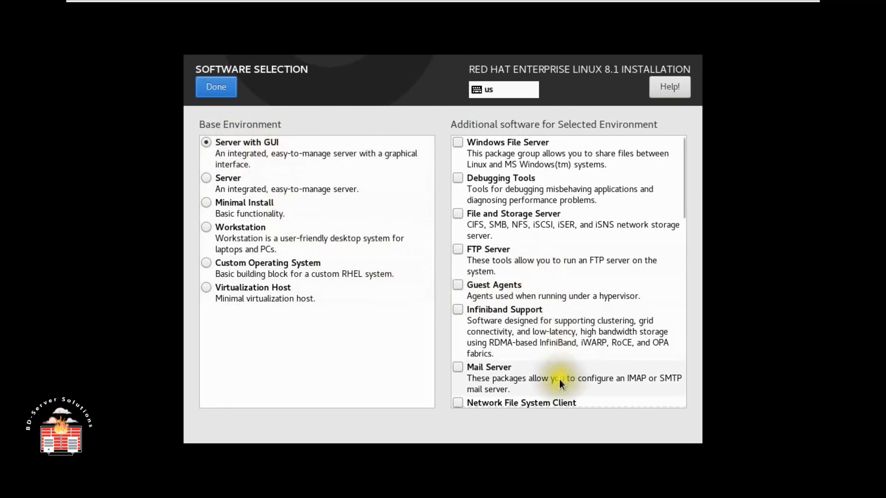
{"action": "left_click", "coordinate": [225, 87]}
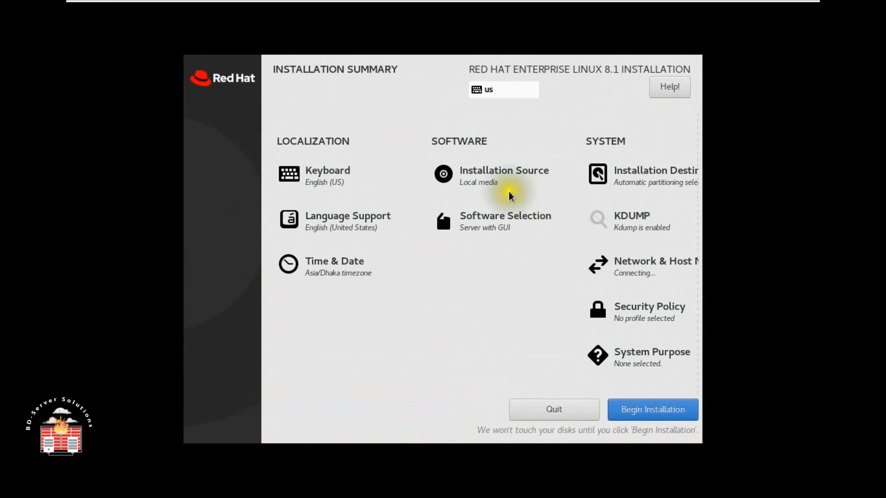
{"action": "left_click", "coordinate": [651, 310]}
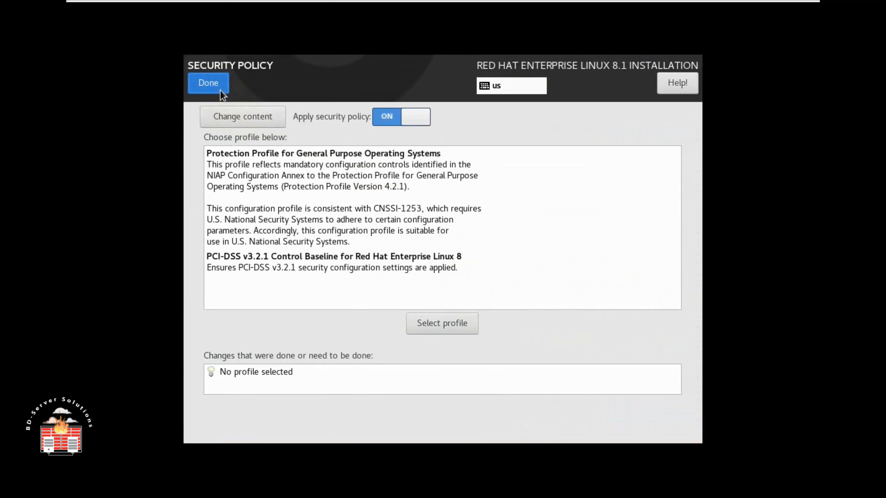
{"action": "left_click", "coordinate": [220, 91]}
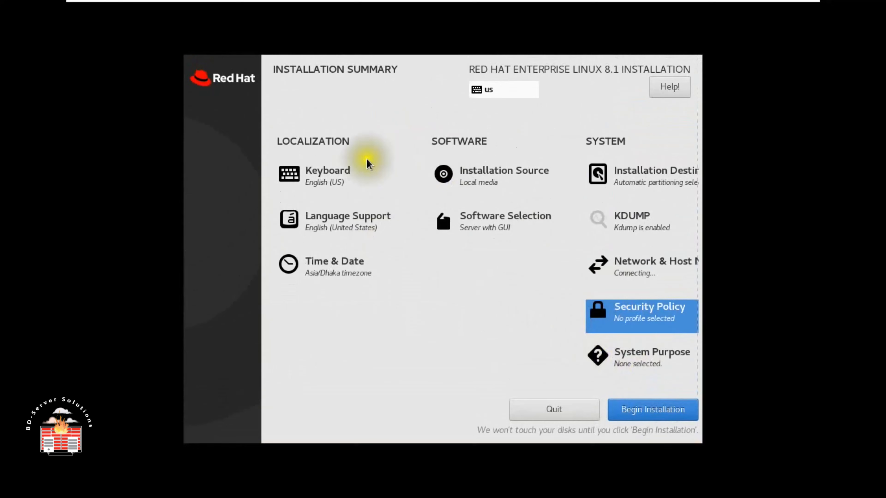
- Run media verification on the RHEL installation source
{"action": "left_click", "coordinate": [479, 172]}
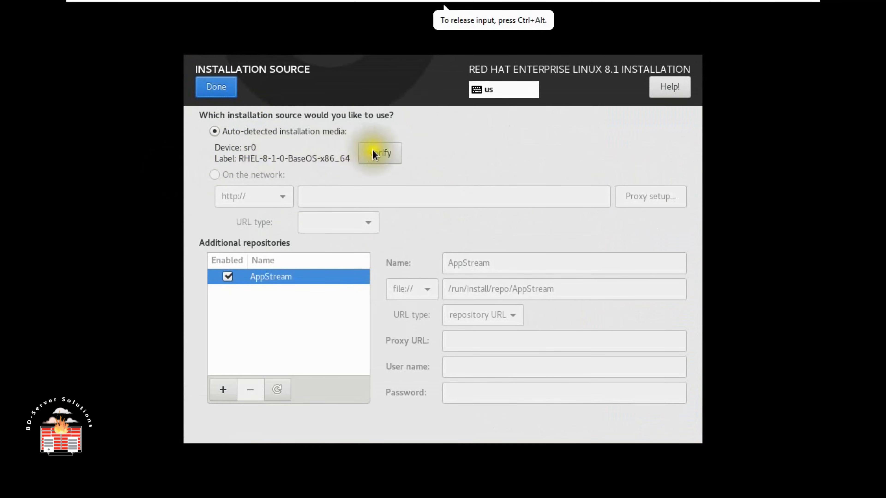
{"action": "left_click", "coordinate": [383, 154]}
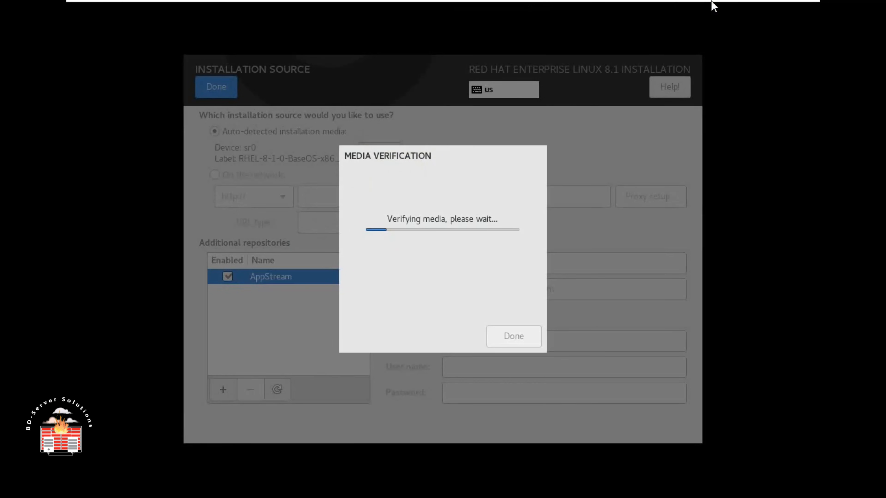
{"action": "mouse_move", "coordinate": [742, 2]}
{"action": "left_click", "coordinate": [801, 23]}
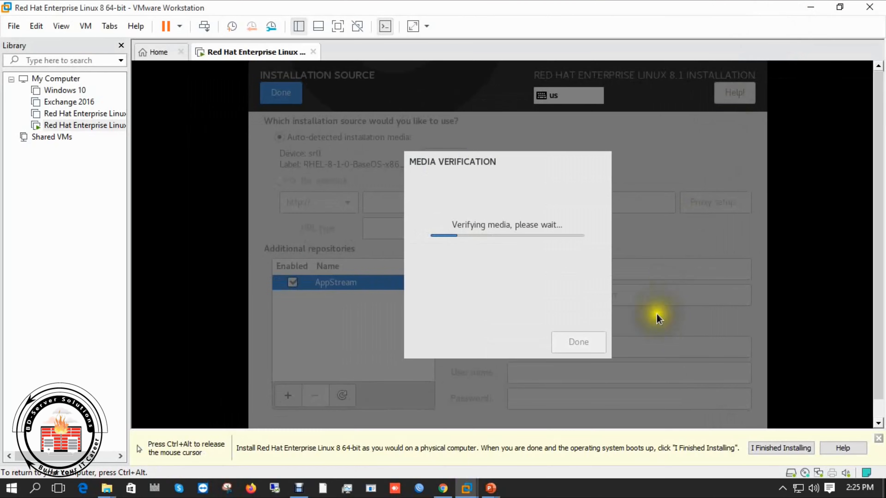
{"action": "left_click", "coordinate": [878, 438]}
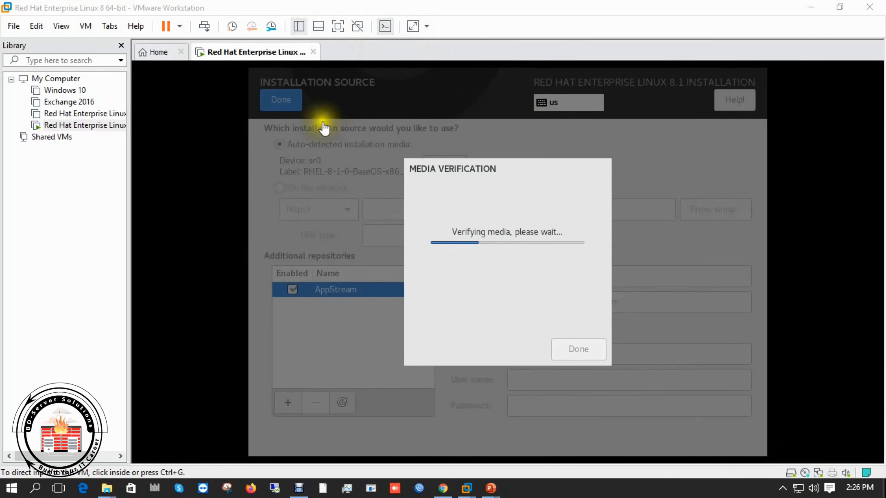
- Return the VM to full screen and close the finished media verification dialog
{"action": "left_click", "coordinate": [298, 488]}
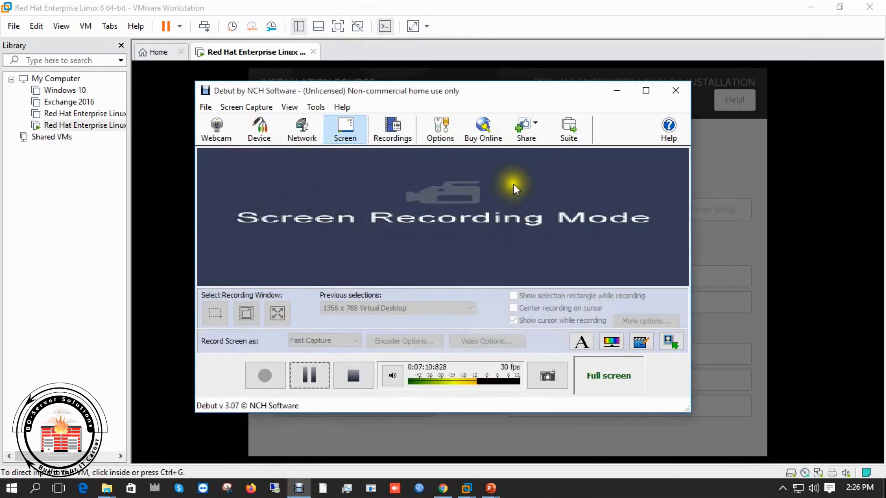
{"action": "left_click", "coordinate": [616, 91]}
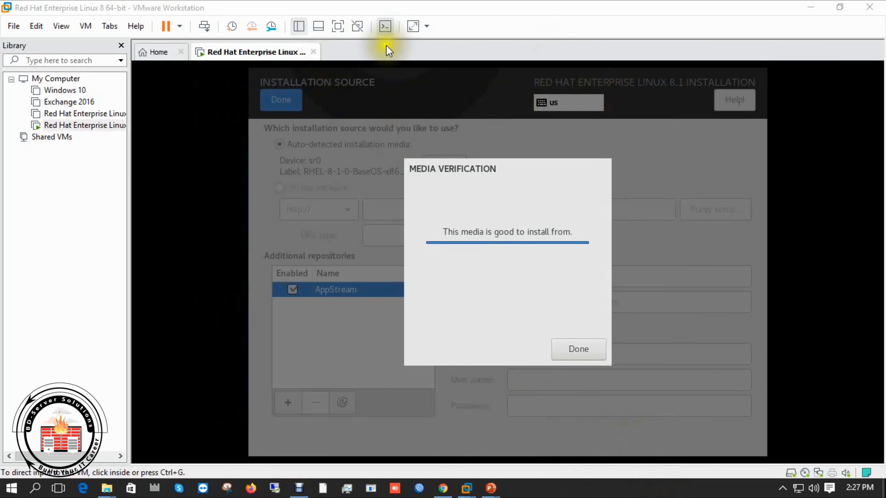
{"action": "left_click", "coordinate": [337, 26]}
{"action": "left_click", "coordinate": [519, 340]}
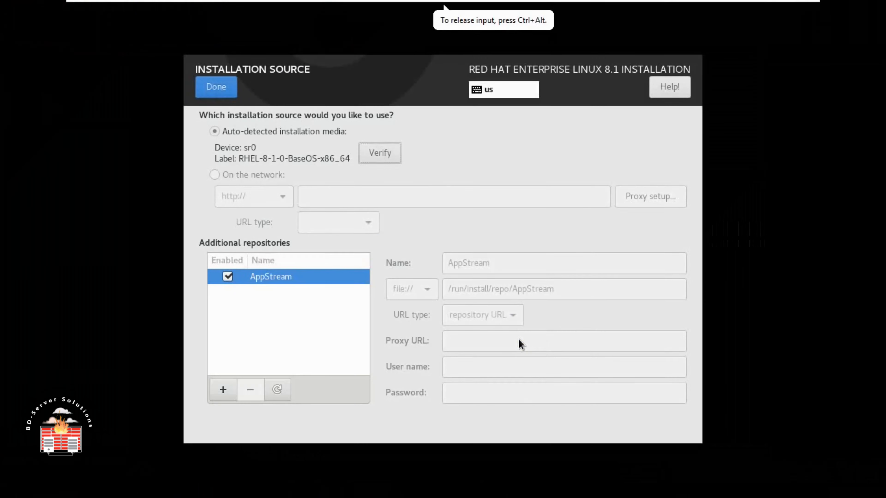
- Begin installing RHEL, set a root password despite the weak-password warning, then open User Creation
{"action": "left_click", "coordinate": [209, 89]}
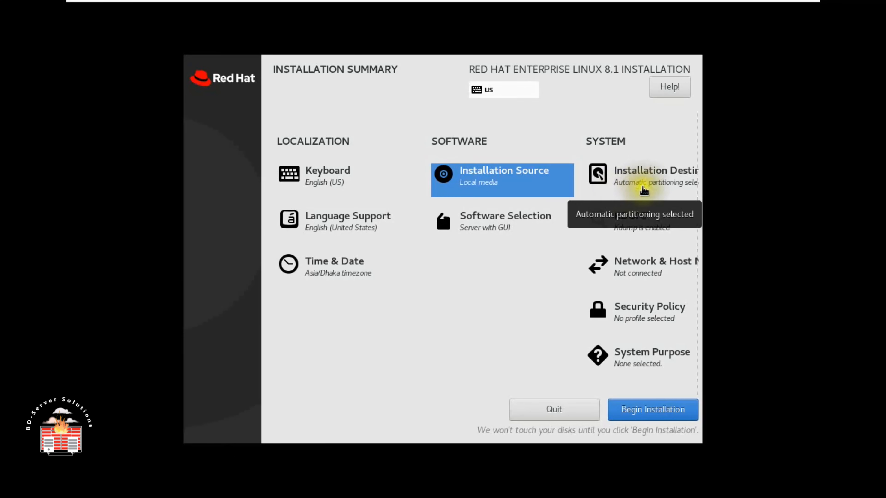
{"action": "left_click", "coordinate": [653, 410]}
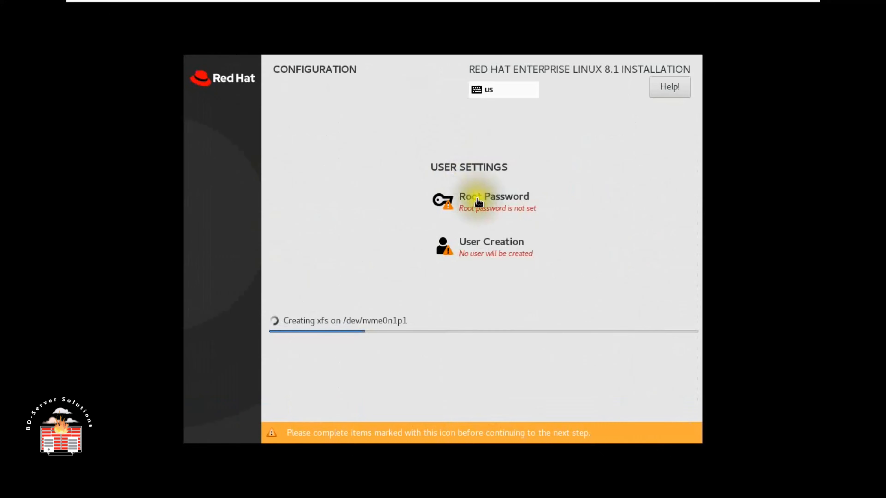
{"action": "left_click", "coordinate": [478, 197]}
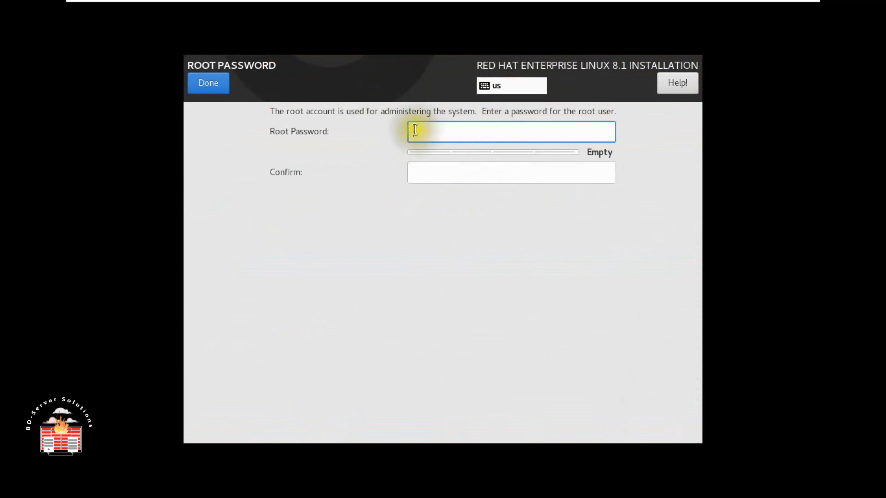
{"action": "type", "text": "re"}
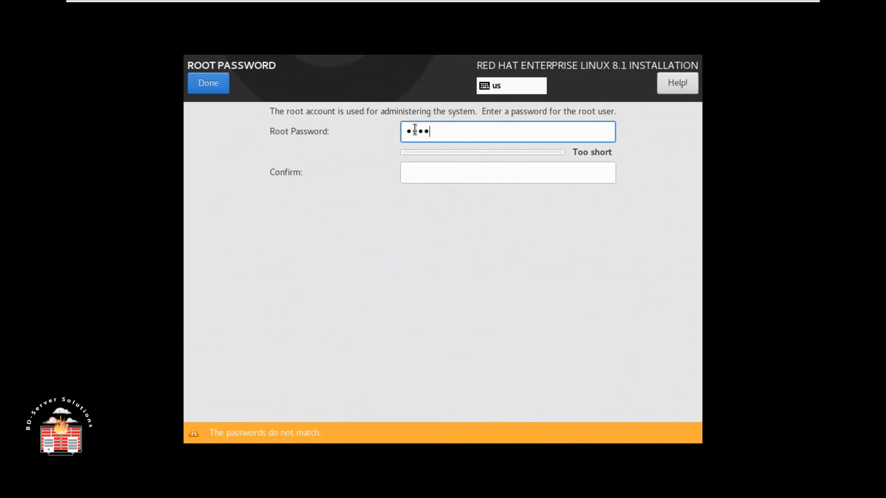
{"action": "key", "text": "Tab"}
{"action": "type", "text": "redh"}
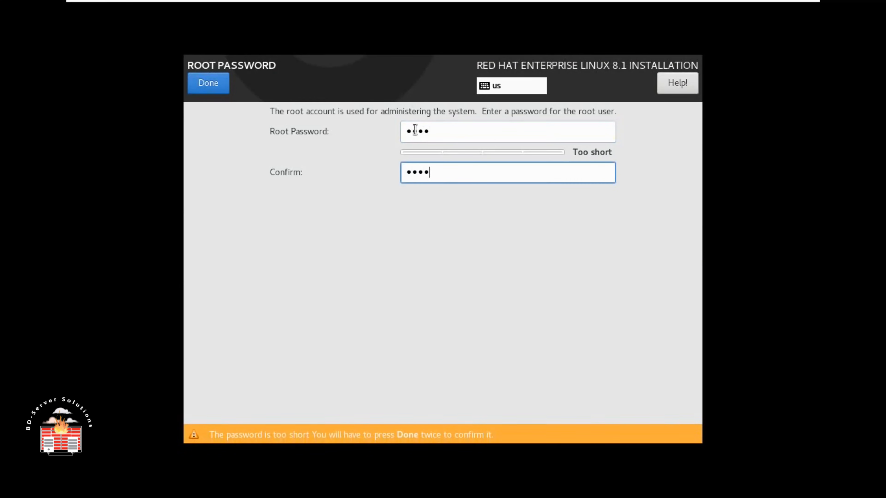
{"action": "left_click", "coordinate": [209, 83]}
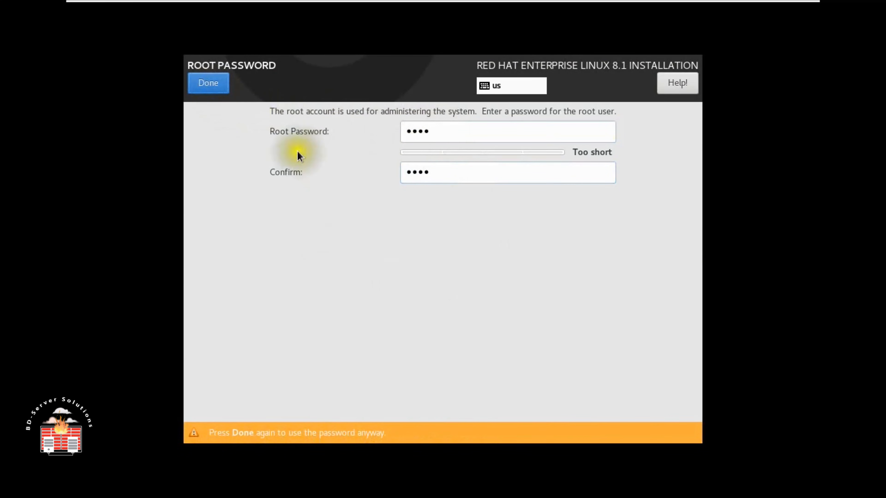
{"action": "left_click", "coordinate": [213, 84]}
{"action": "left_click", "coordinate": [483, 284]}
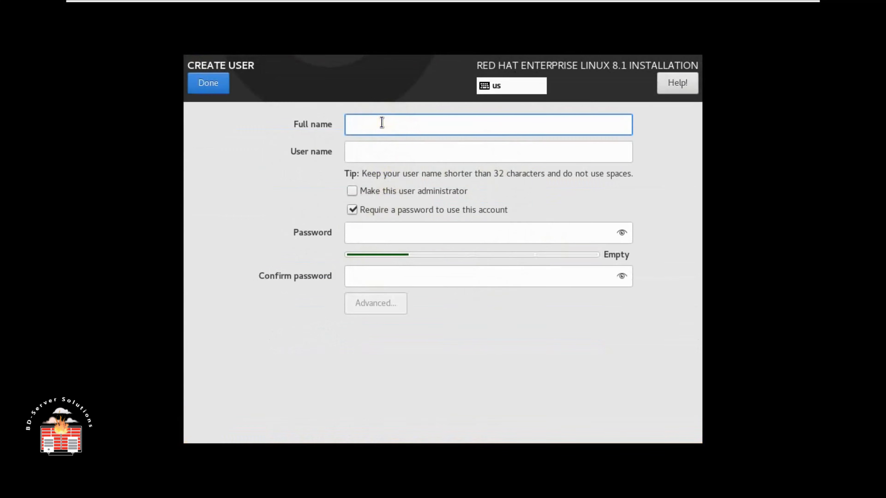
- Enter the user's name and a confirmed password, accepting the weak-password warning
{"action": "type", "text": "james"}
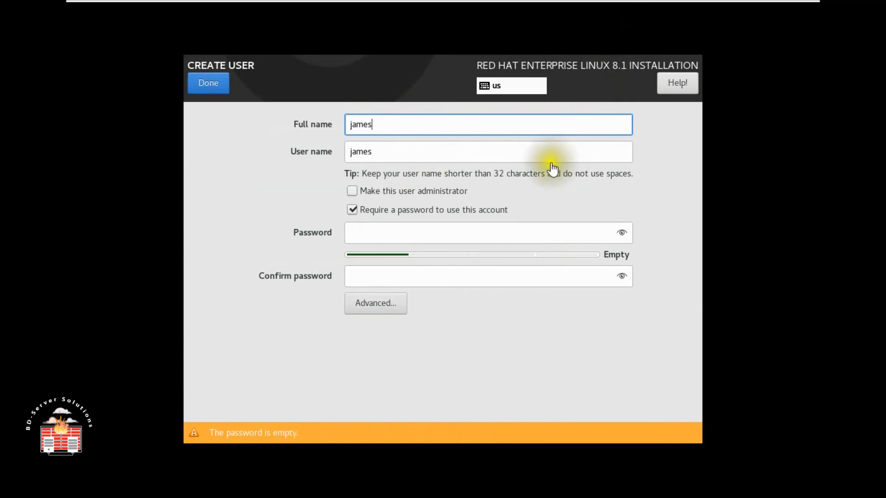
{"action": "left_click", "coordinate": [386, 236]}
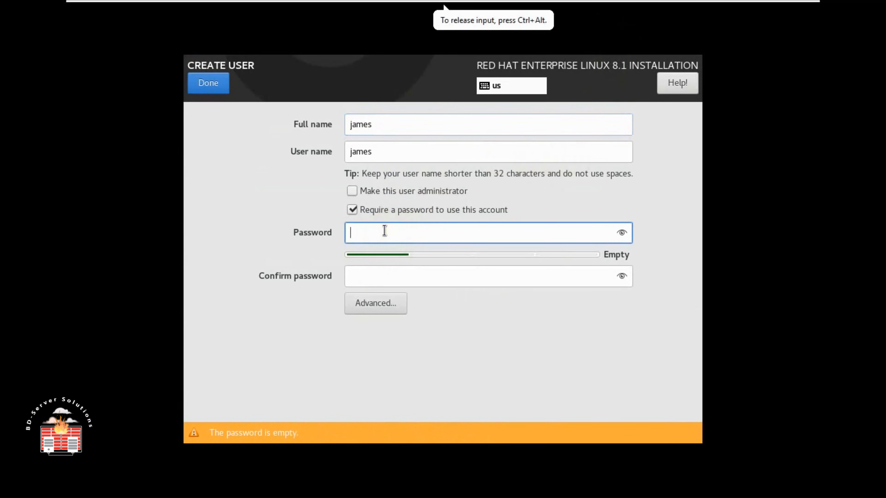
{"action": "type", "text": "1234"}
{"action": "key", "text": "Tab"}
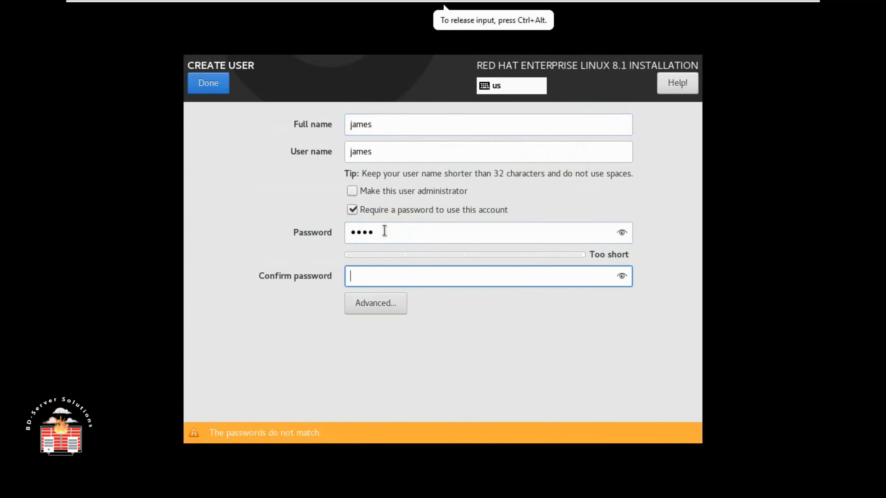
{"action": "type", "text": "1234"}
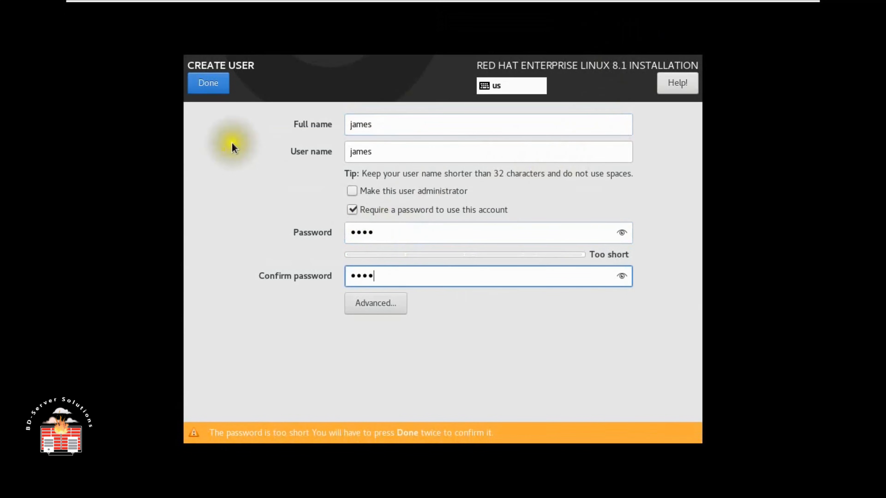
{"action": "left_click", "coordinate": [209, 84]}
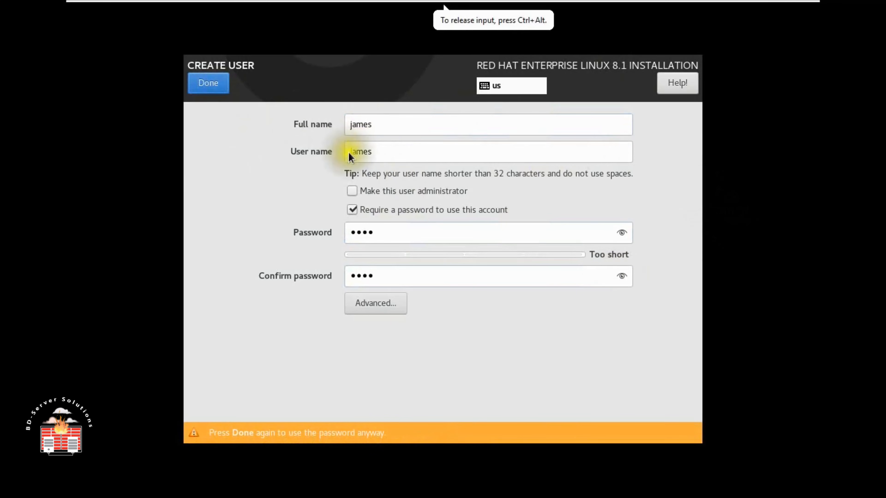
{"action": "left_click", "coordinate": [210, 84]}
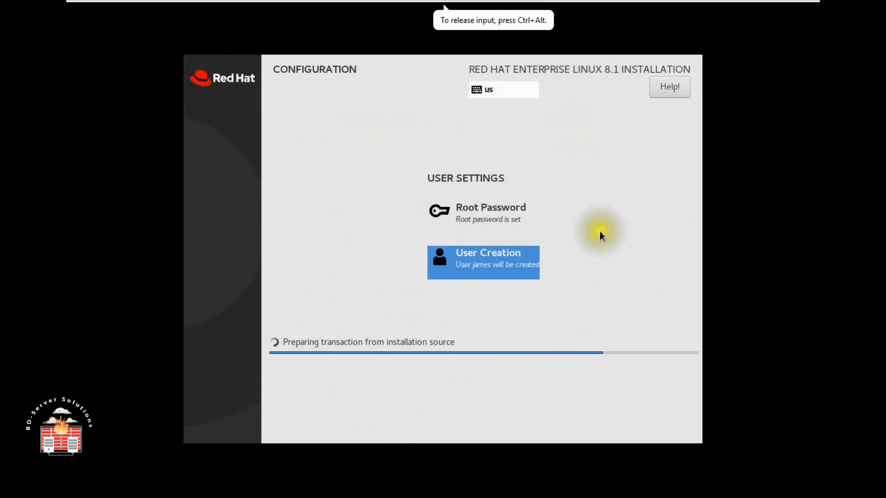
- Wait for the package installation to complete, toggling VMware full screen off and back on
{"action": "mouse_move", "coordinate": [742, 4]}
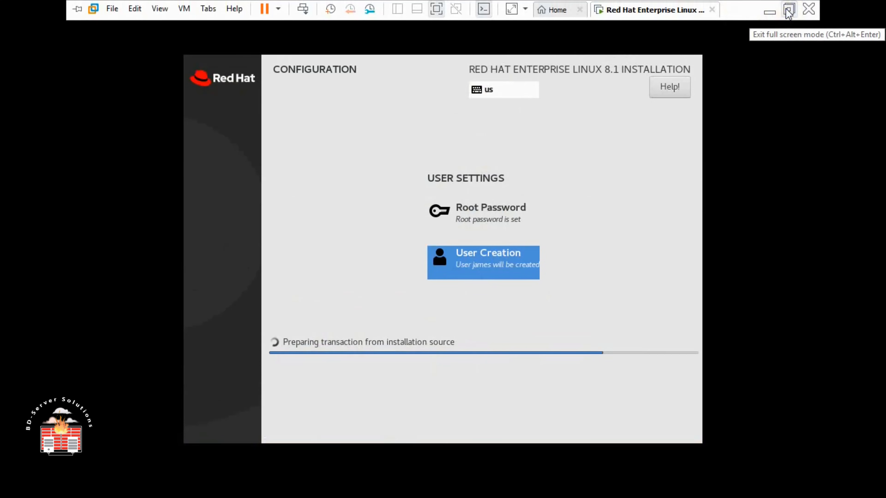
{"action": "left_click", "coordinate": [545, 352]}
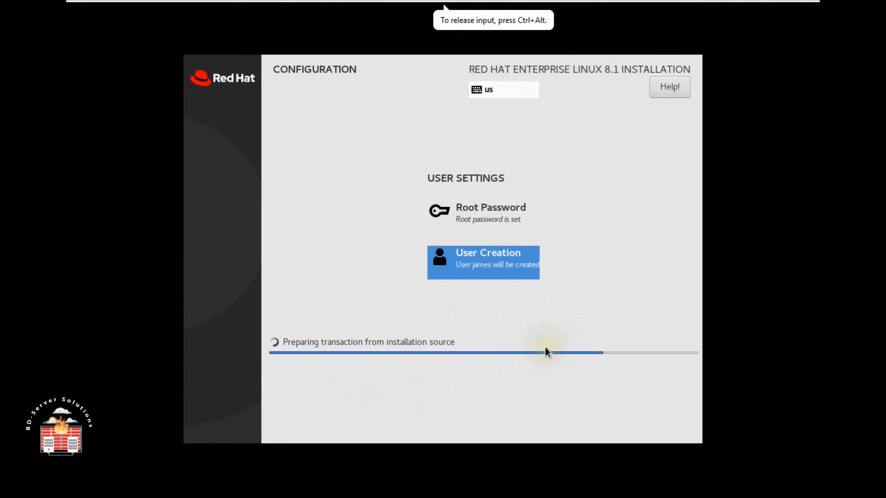
{"action": "left_click", "coordinate": [755, 60]}
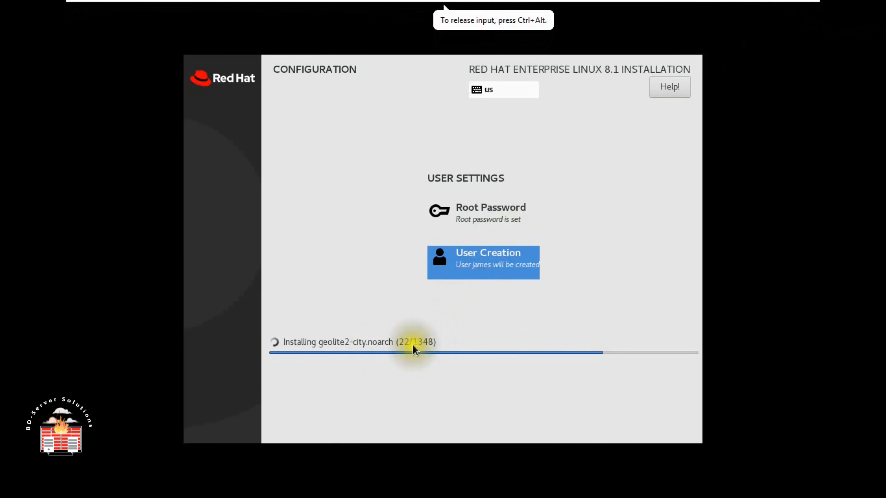
{"action": "left_click", "coordinate": [424, 347]}
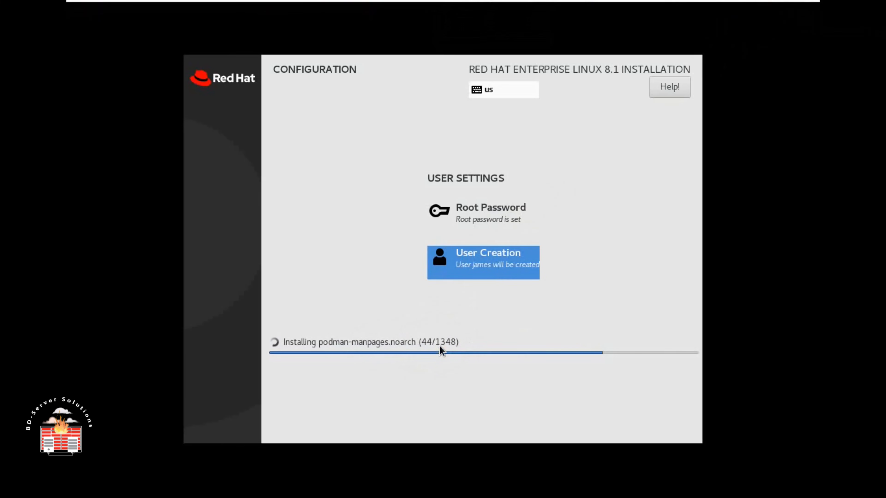
{"action": "left_click", "coordinate": [426, 345]}
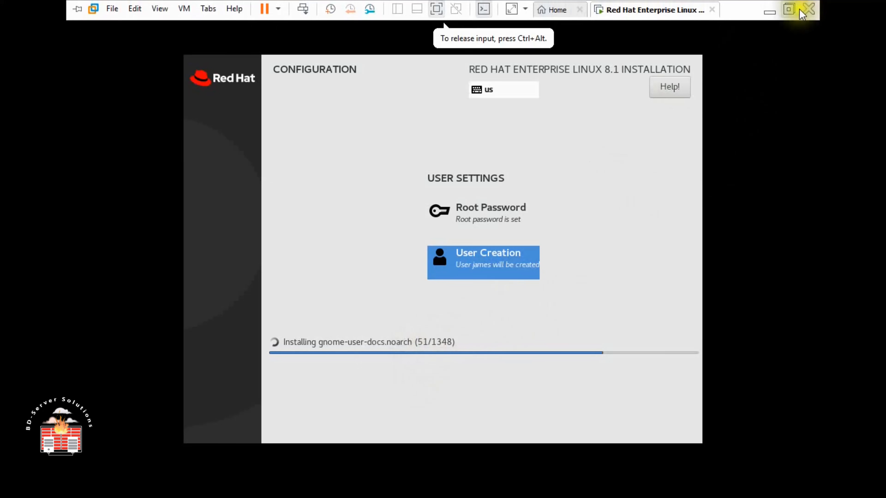
{"action": "left_click", "coordinate": [791, 9]}
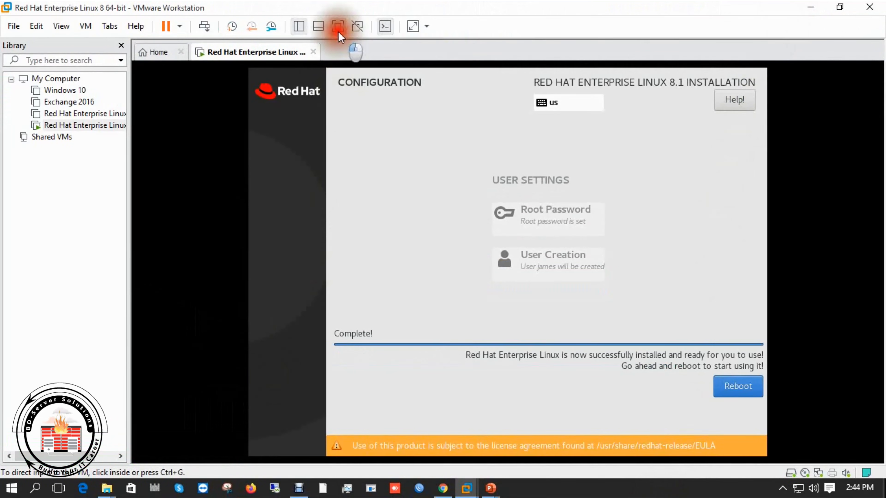
{"action": "left_click", "coordinate": [337, 26]}
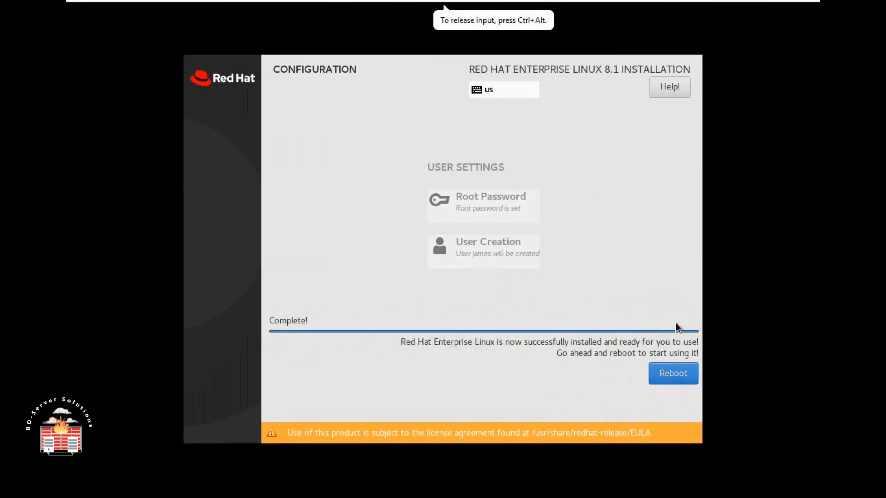
- Reboot the newly installed system and wait through the RHEL 8 boot splash
{"action": "left_click", "coordinate": [671, 374]}
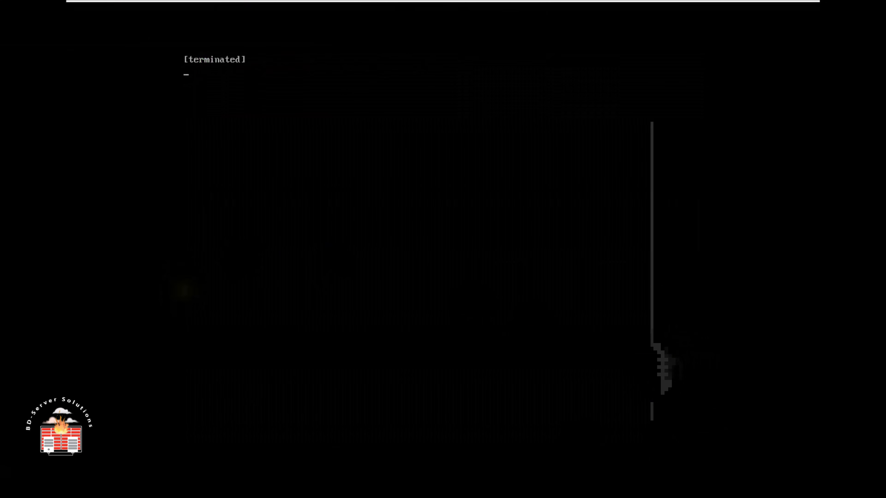
{"action": "left_click", "coordinate": [247, 159]}
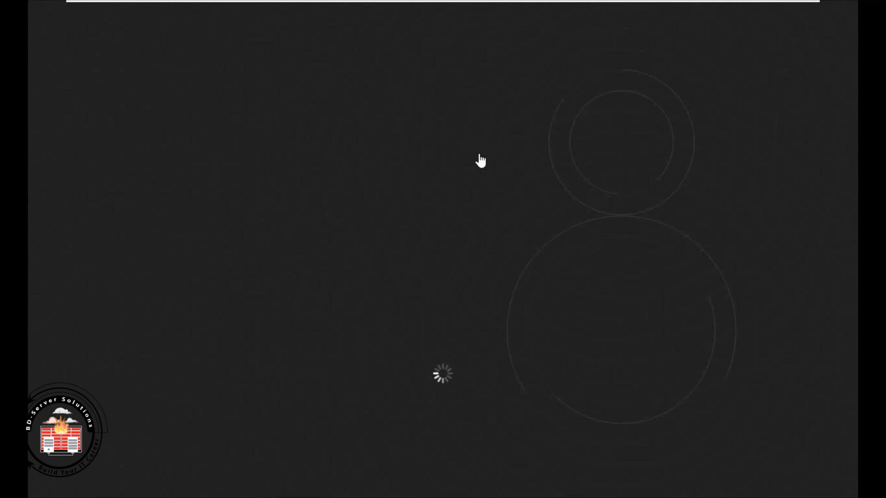
{"action": "left_click", "coordinate": [479, 155]}
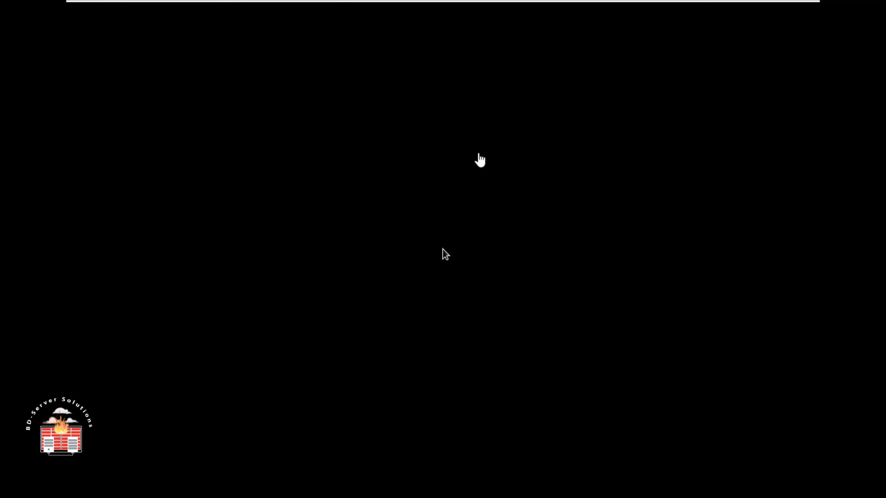
{"action": "left_click", "coordinate": [307, 300]}
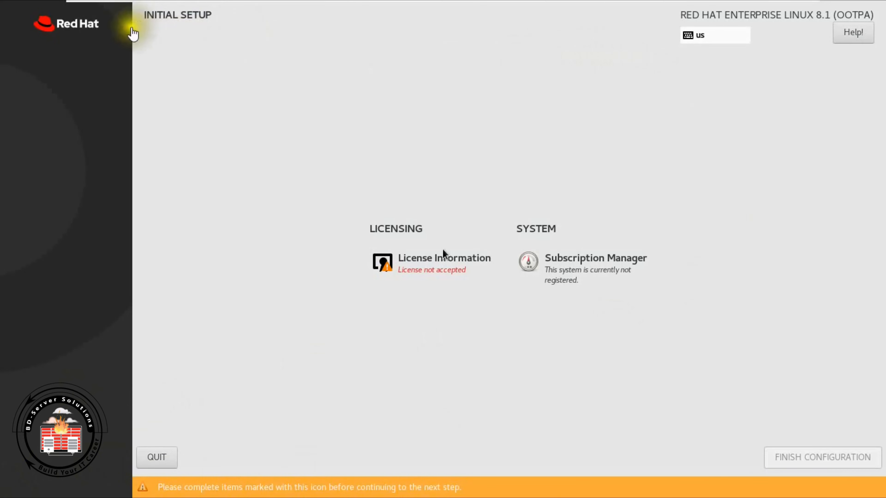
- Review and accept the License Information agreement, then choose Finish Configuration
{"action": "left_click", "coordinate": [426, 269]}
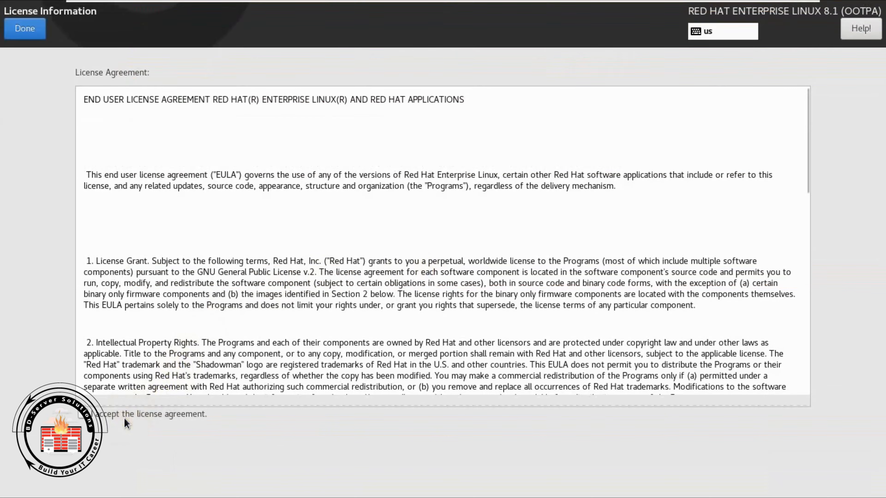
{"action": "scroll", "coordinate": [404, 290], "scroll_direction": "down", "scroll_amount": 15}
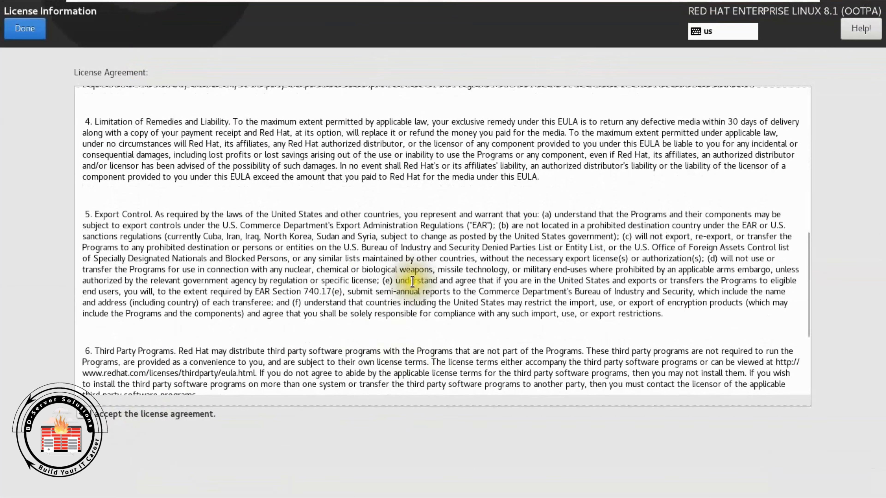
{"action": "left_click", "coordinate": [26, 29]}
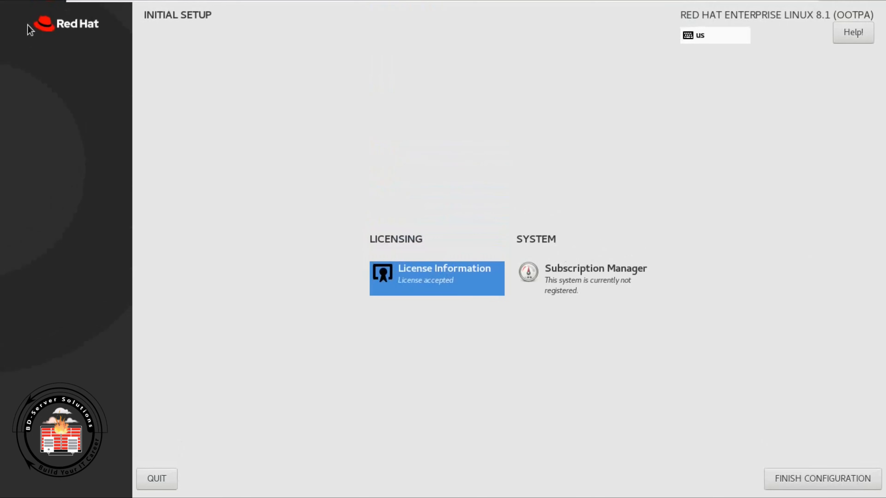
{"action": "left_click", "coordinate": [818, 479]}
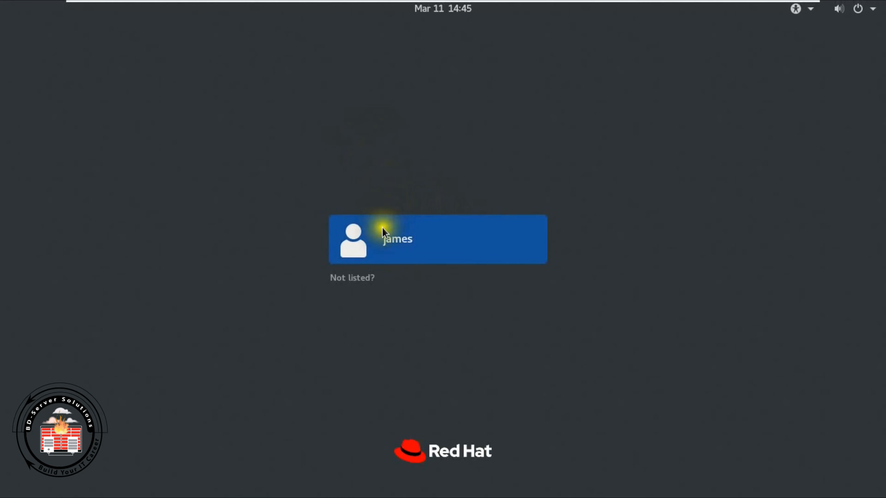
- Log in as the new user with their password and leave full screen mode
{"action": "left_click", "coordinate": [404, 237]}
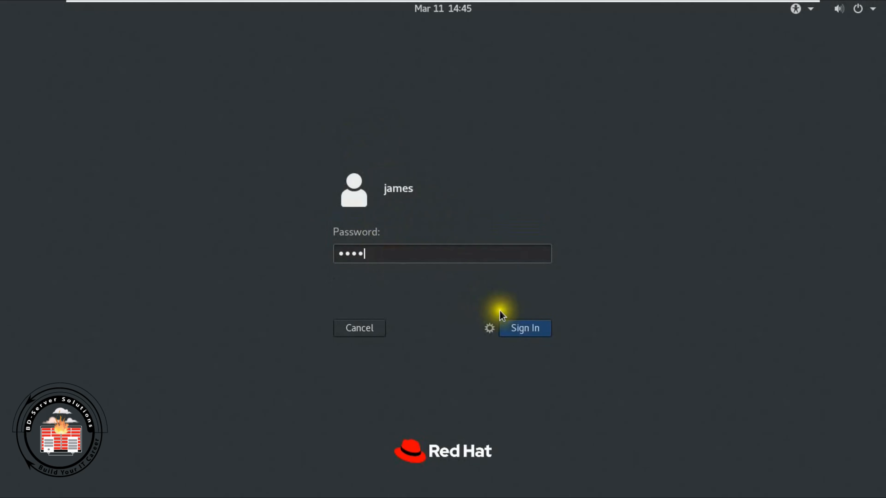
{"action": "left_click", "coordinate": [515, 329]}
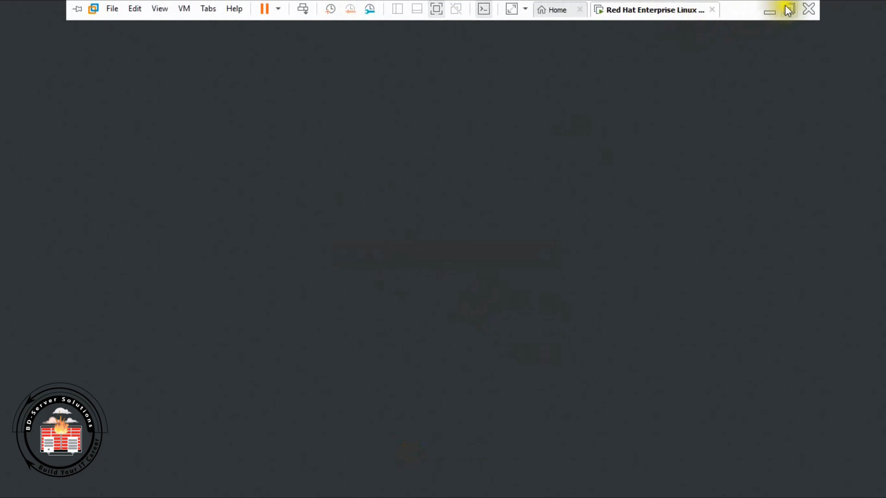
{"action": "left_click", "coordinate": [789, 10]}
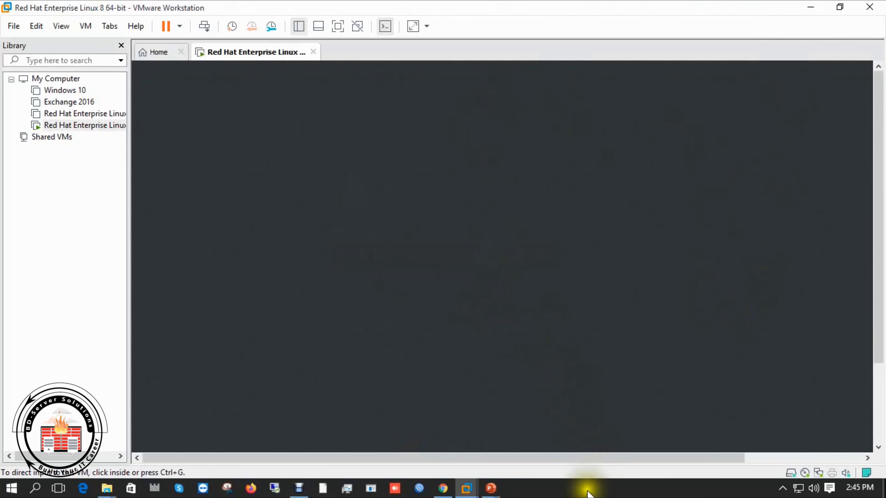
{"action": "left_click", "coordinate": [573, 490]}
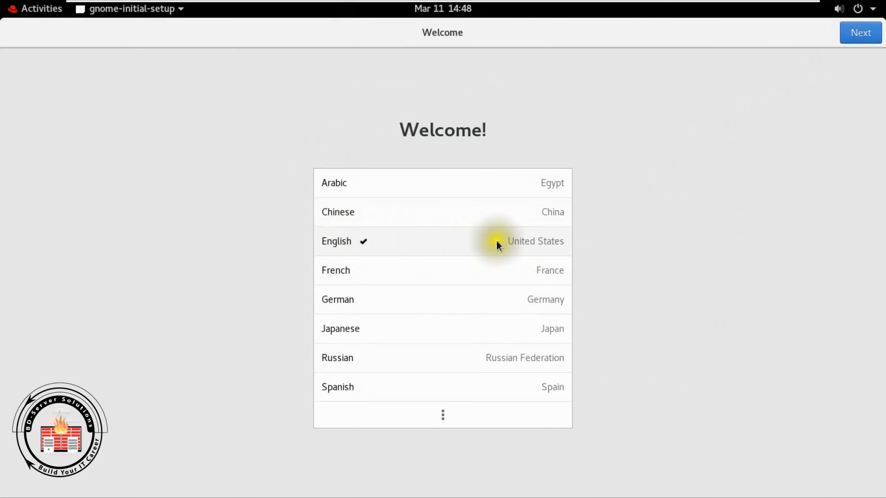
- Keep English and the English (US) layout, leave Location Services on, skip online accounts, and start using RHEL
{"action": "left_click", "coordinate": [869, 34]}
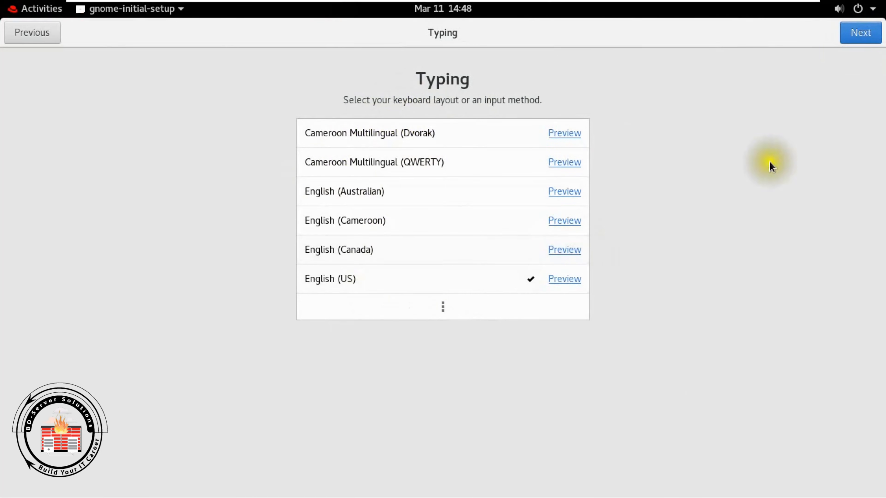
{"action": "left_click", "coordinate": [856, 33]}
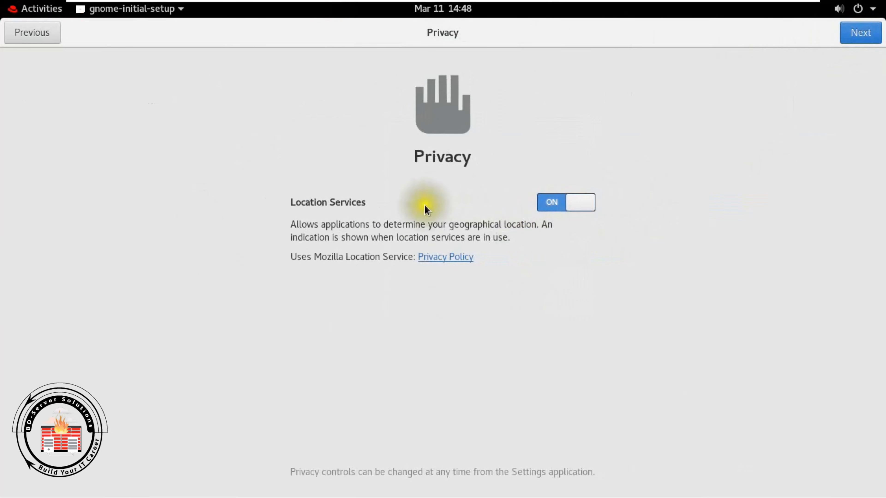
{"action": "left_click", "coordinate": [575, 206]}
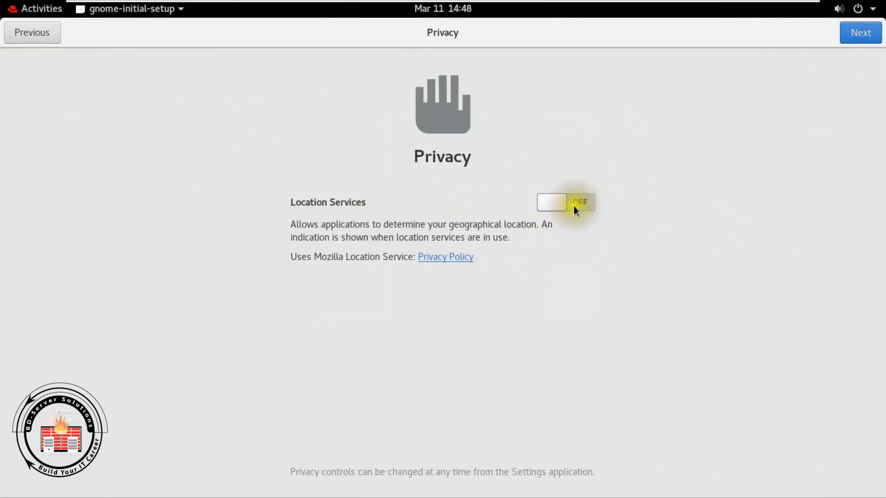
{"action": "left_click", "coordinate": [554, 198]}
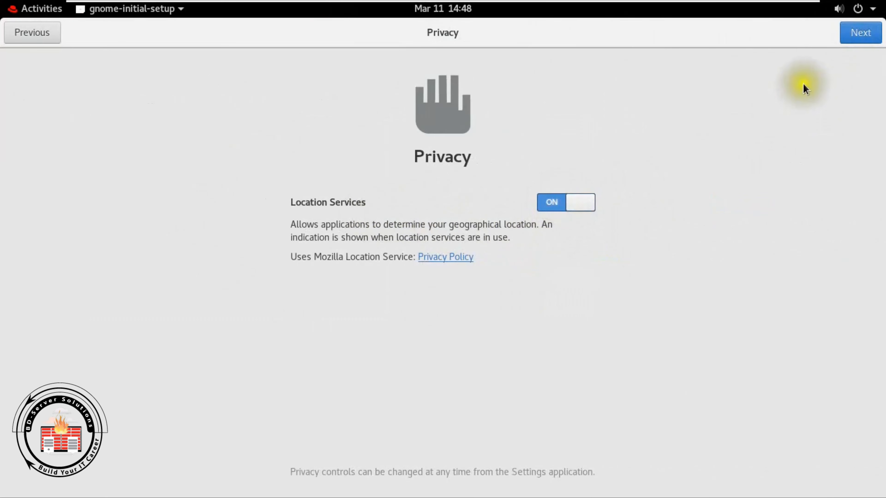
{"action": "left_click", "coordinate": [856, 32]}
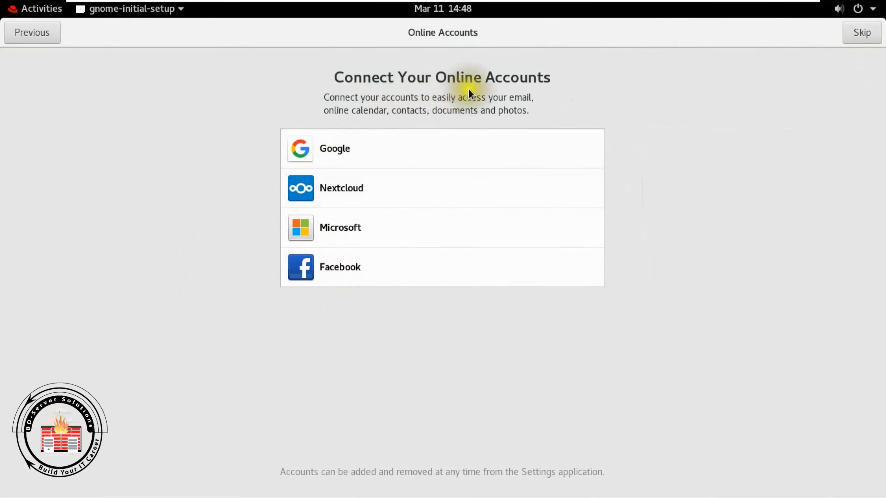
{"action": "left_click", "coordinate": [861, 35]}
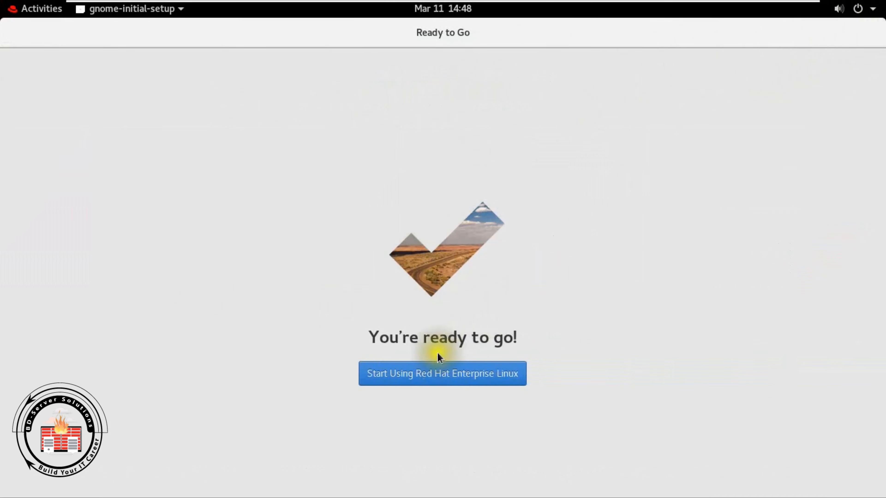
{"action": "left_click", "coordinate": [444, 372]}
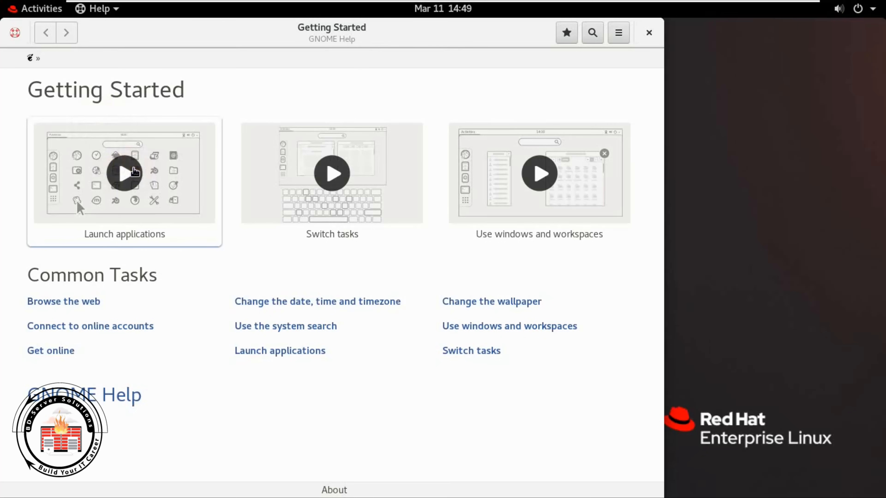
- Close the GNOME Help Getting Started window
{"action": "left_click", "coordinate": [649, 33]}
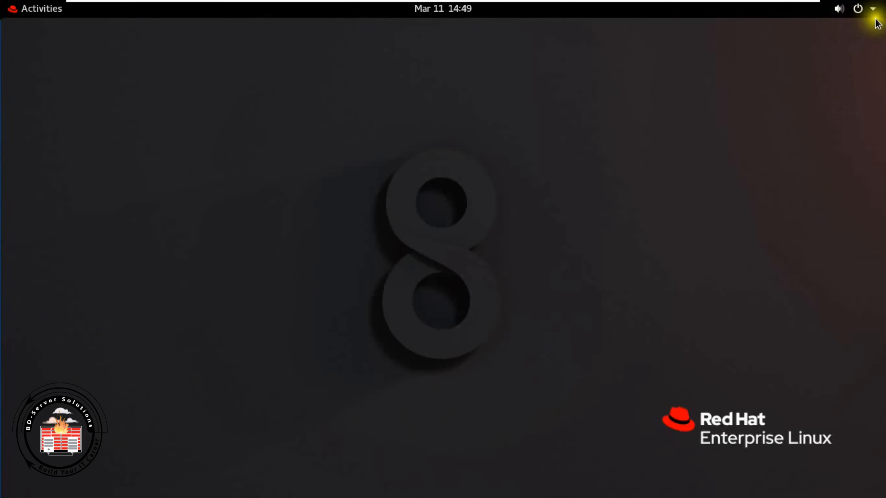
- Power off the RHEL guest from the top-right system menu
{"action": "left_click", "coordinate": [855, 12]}
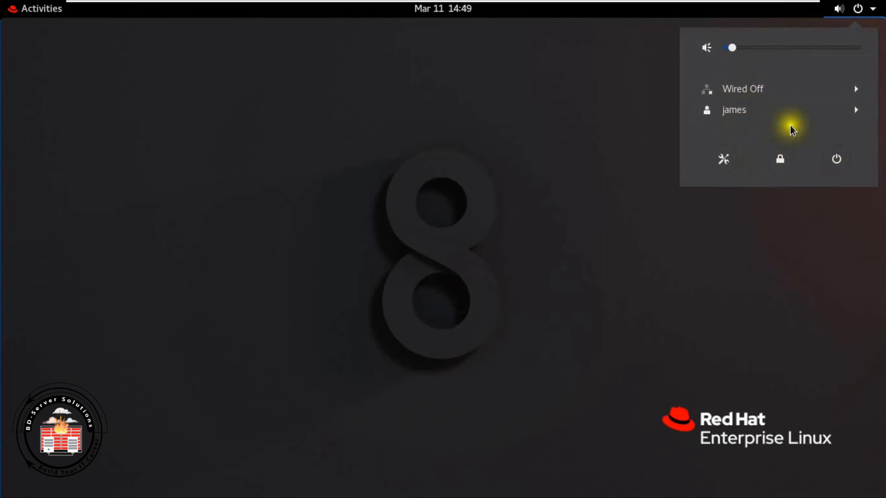
{"action": "left_click", "coordinate": [836, 159]}
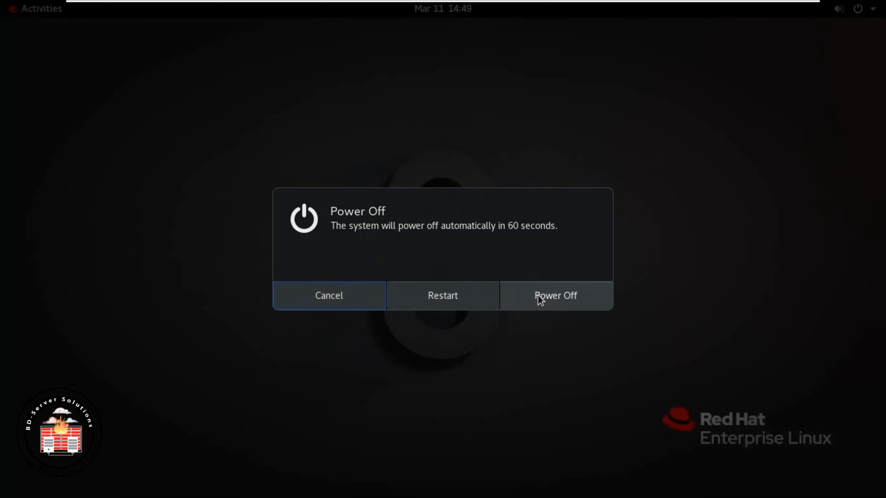
{"action": "left_click", "coordinate": [540, 299]}
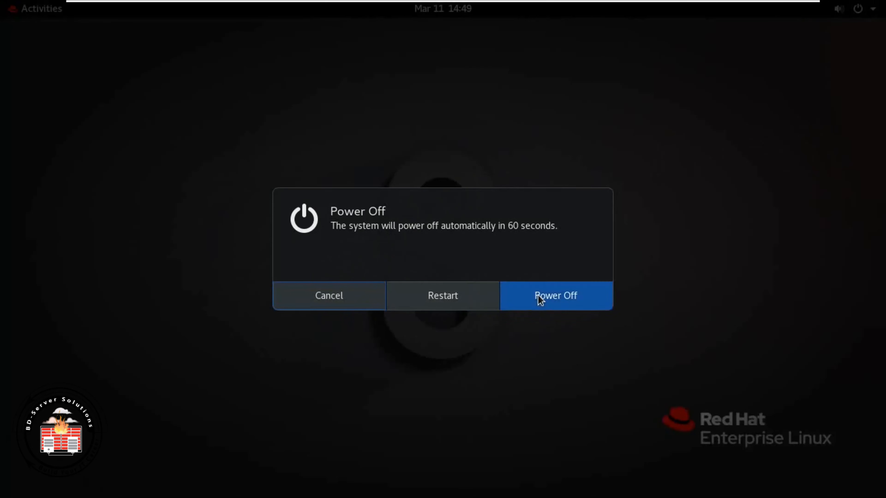
- Exit full screen and minimize VMware Workstation to reveal the browser
{"action": "mouse_move", "coordinate": [753, 12]}
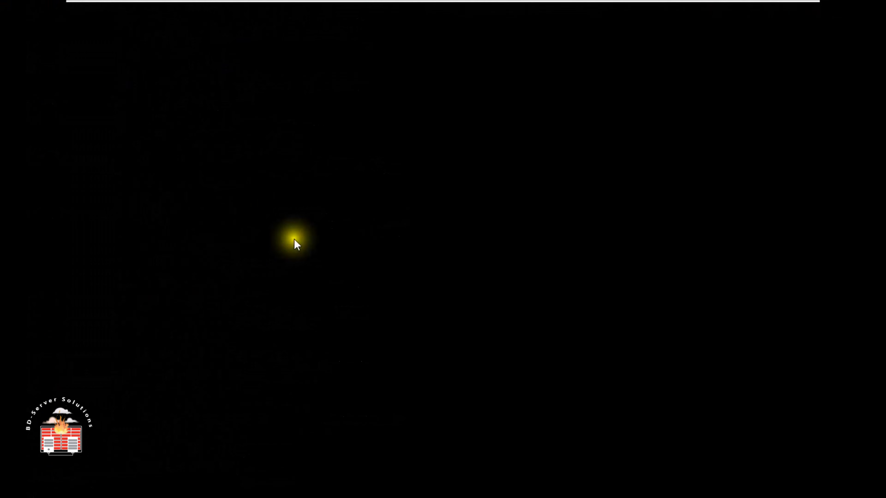
{"action": "left_click", "coordinate": [767, 9]}
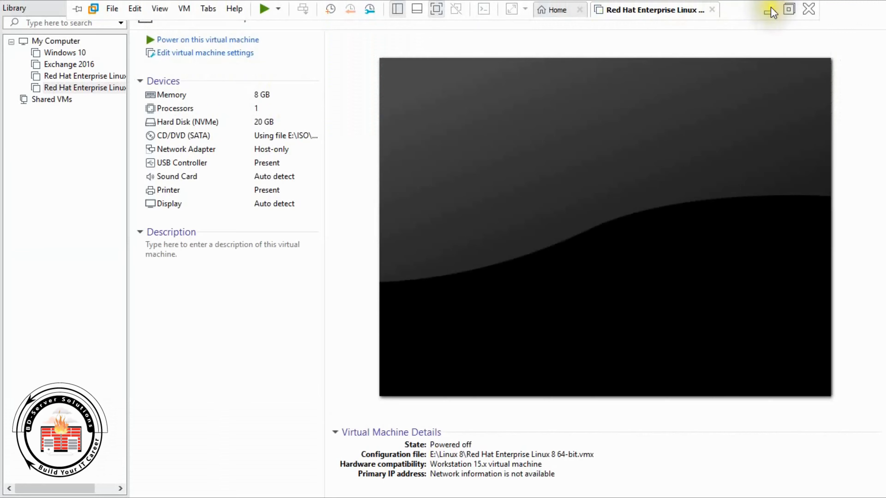
{"action": "left_click", "coordinate": [767, 10]}
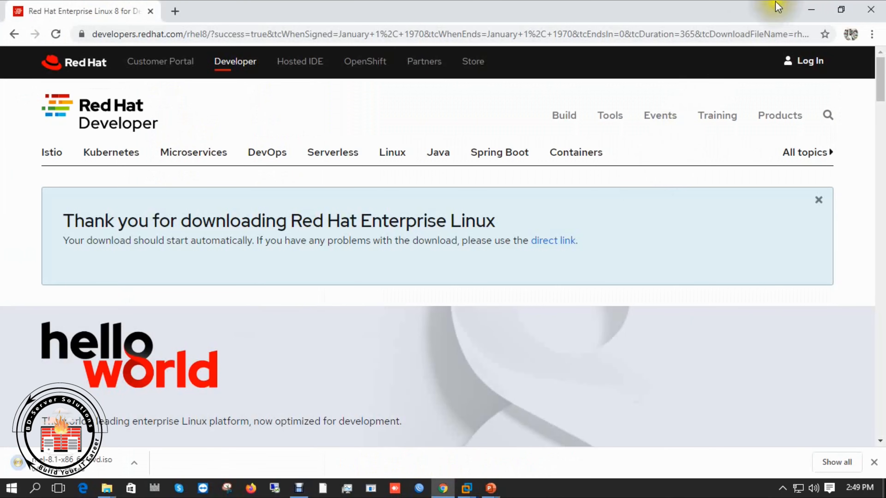